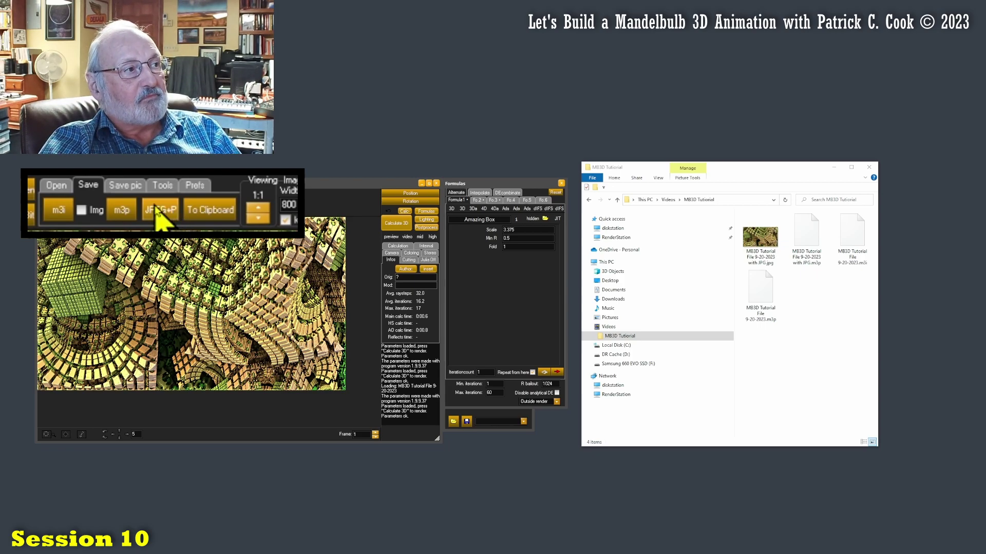
Save the rendered picture as a PNG named "MB3D Tutorial File 9-20-2023 PNG.png" in the MB3D Tutorial folder
{"action": "left_click", "coordinate": [122, 185]}
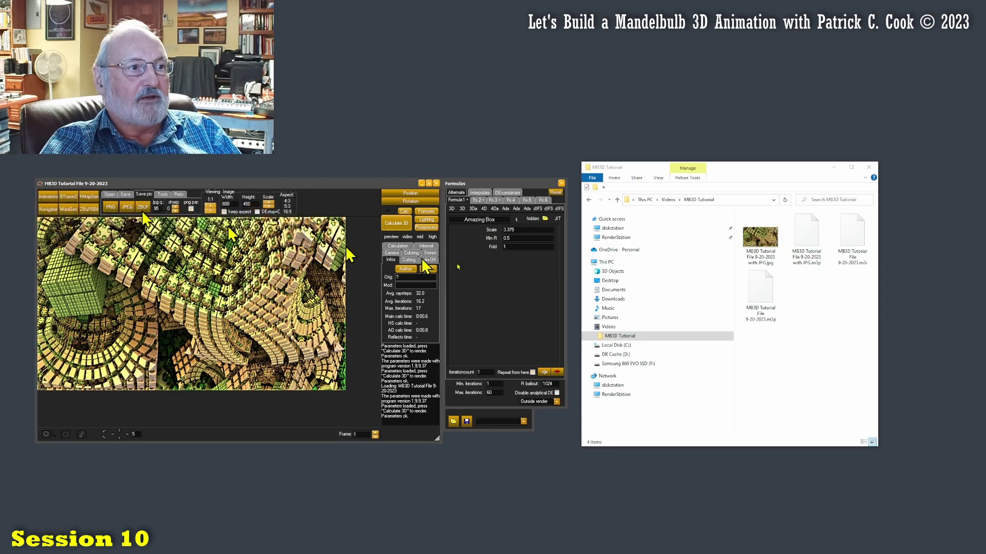
{"action": "left_click", "coordinate": [112, 207]}
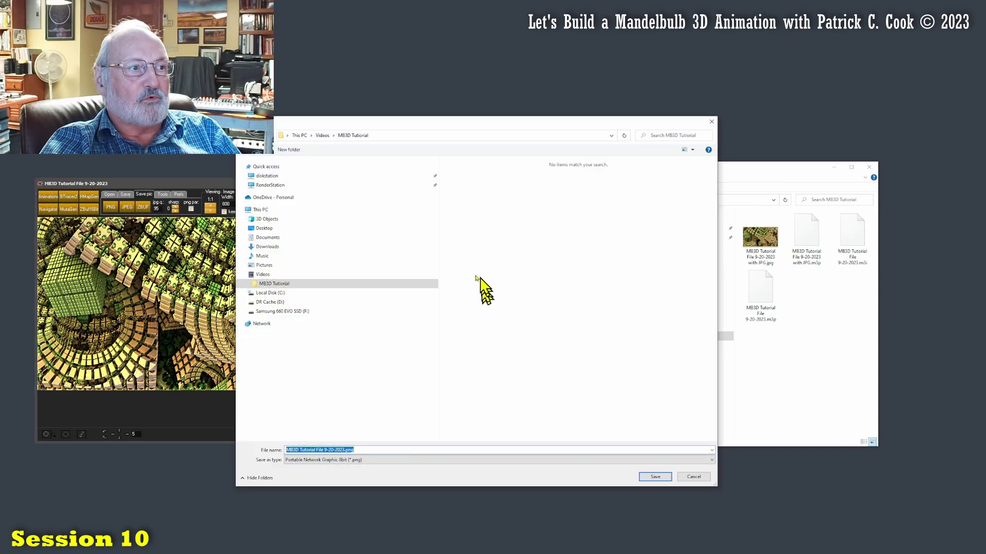
{"action": "left_click", "coordinate": [345, 450]}
{"action": "type", "text": "PNG"}
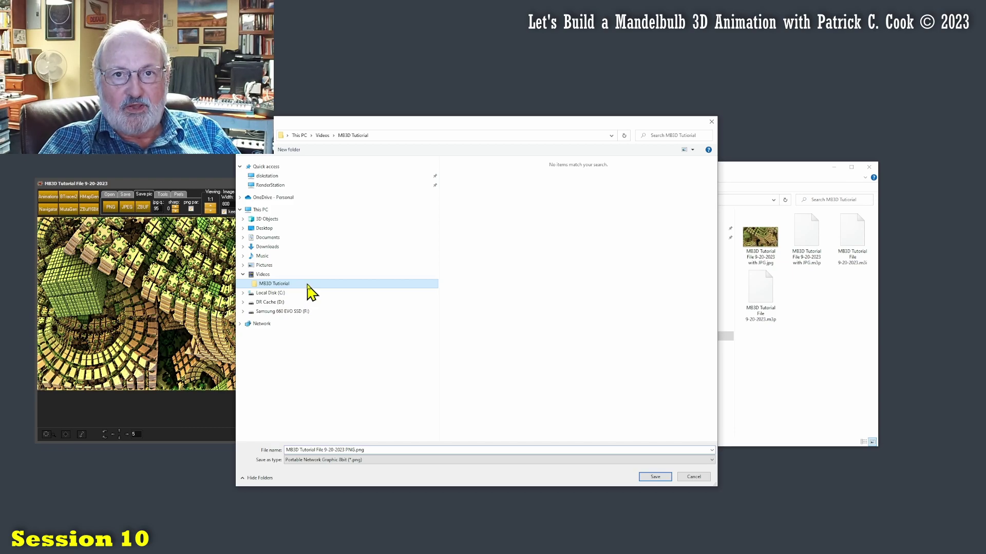
{"action": "left_click", "coordinate": [655, 477]}
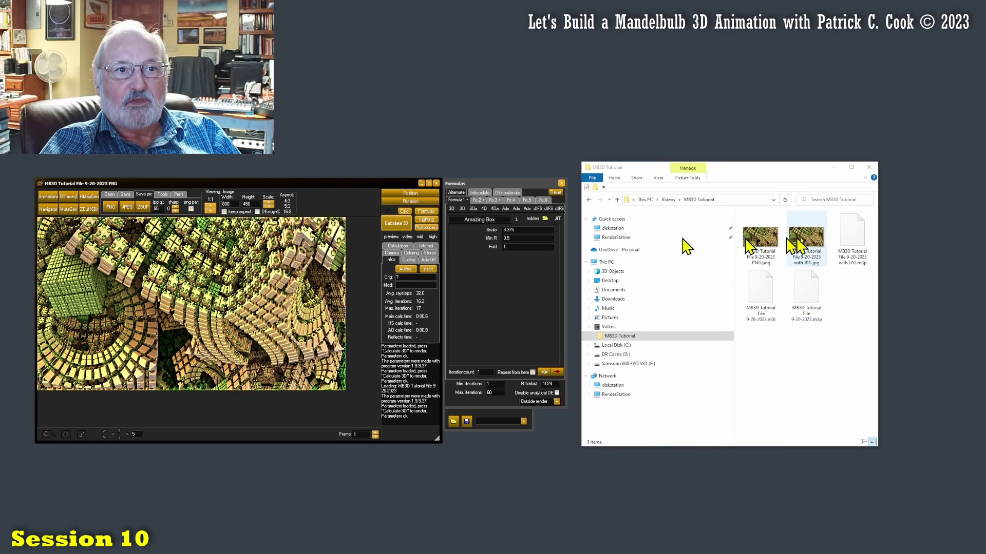
View the saved PNG at full size in the image viewer and close it again
{"action": "double_click", "coordinate": [771, 246]}
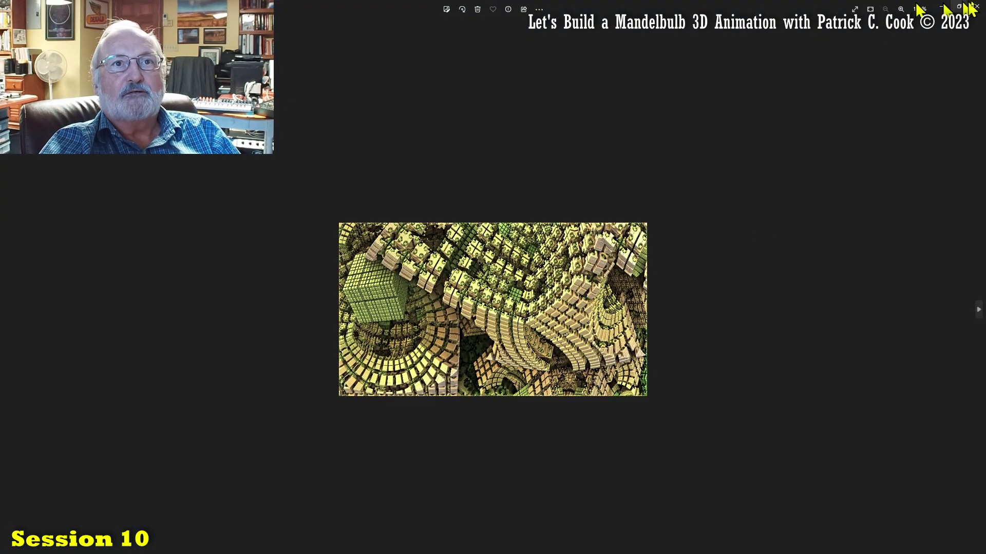
{"action": "left_click", "coordinate": [976, 7]}
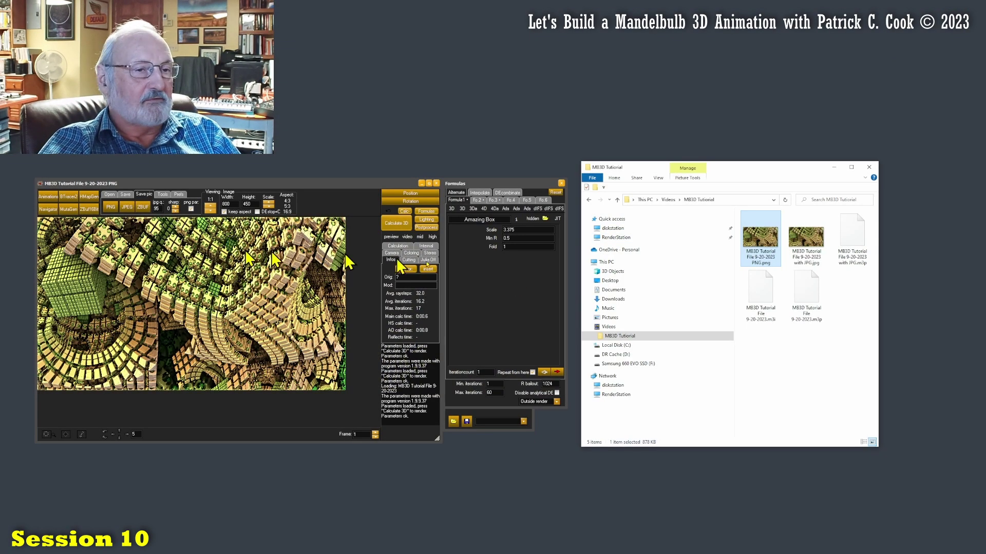
{"action": "double_click", "coordinate": [767, 248]}
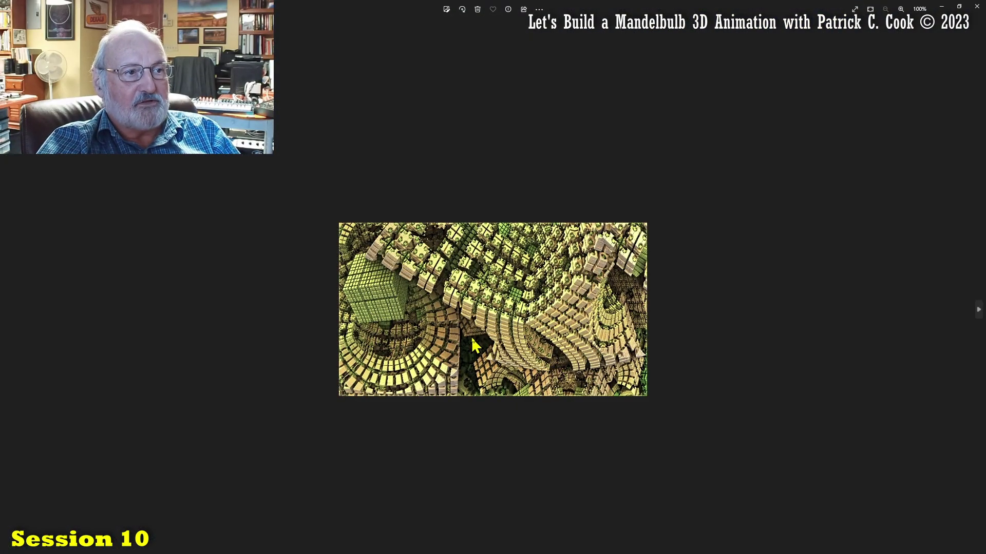
{"action": "left_click", "coordinate": [977, 7]}
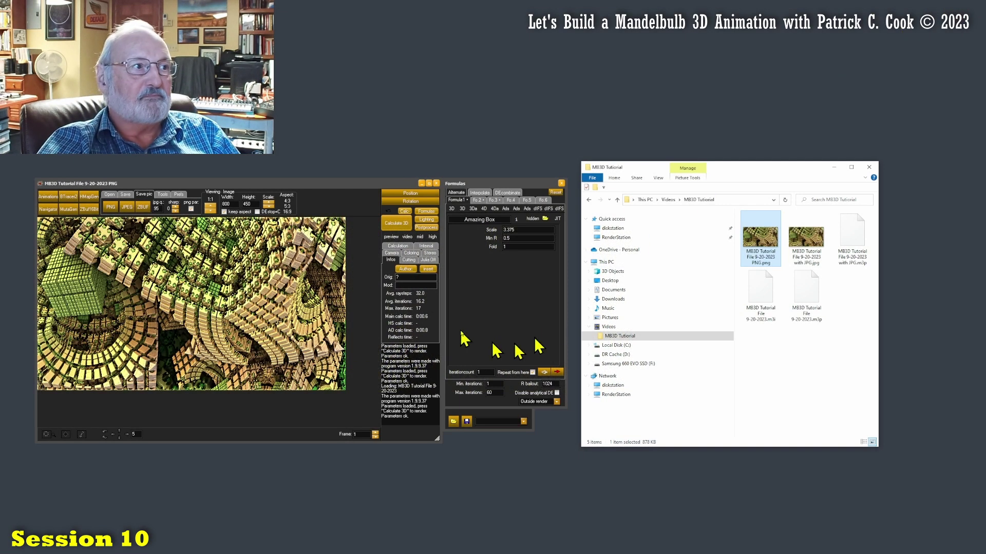
Compare the pixel dimensions in the PNG file's detailed properties with the render's width and height settings
{"action": "right_click", "coordinate": [762, 238]}
{"action": "left_click", "coordinate": [785, 468]}
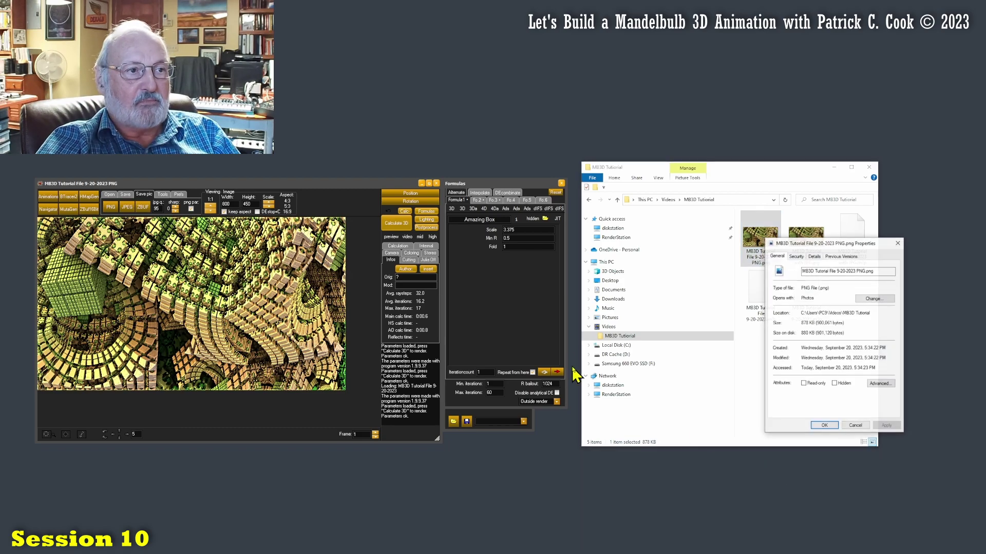
{"action": "left_click", "coordinate": [814, 256]}
{"action": "left_click_drag", "start_coordinate": [821, 243], "coordinate": [352, 137]}
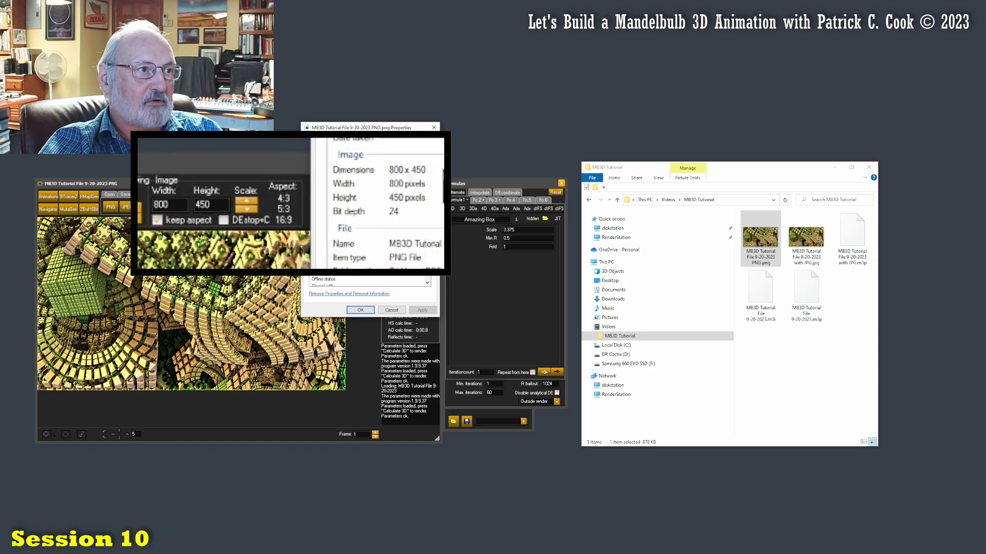
{"action": "left_click", "coordinate": [395, 312]}
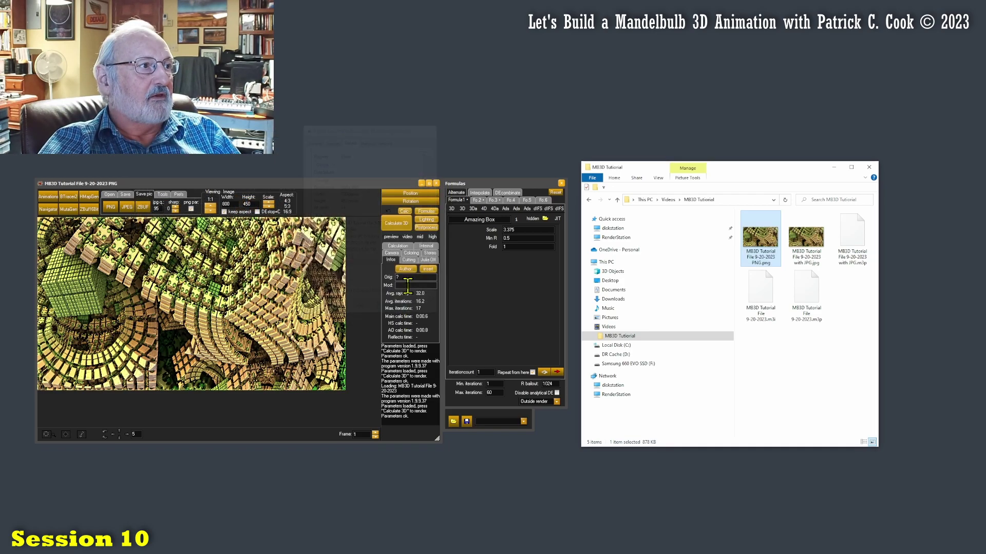
Save the rendered picture as a JPEG named "MB3D Tutorial File 9-20-2023 JPP.jpg" in the MB3D Tutorial folder
{"action": "left_click", "coordinate": [127, 208]}
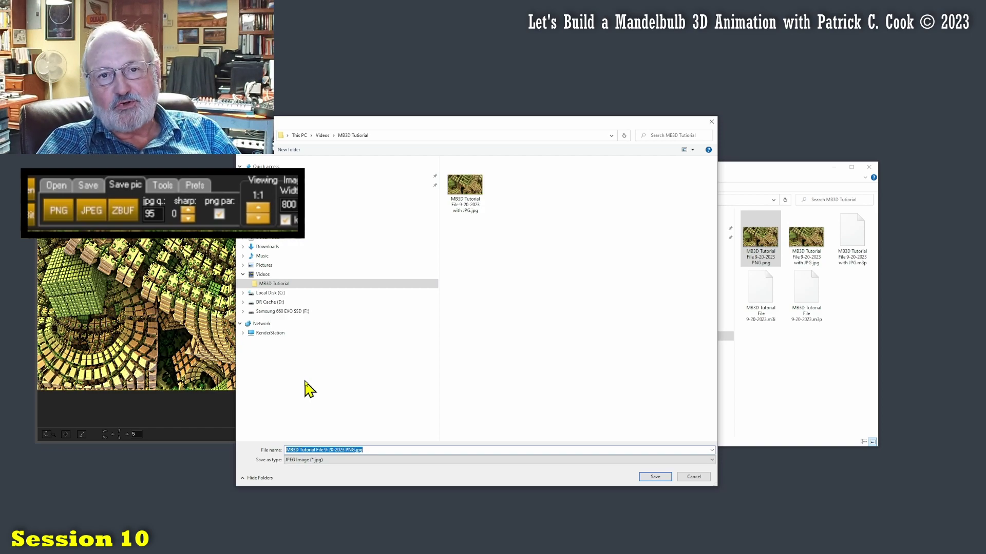
{"action": "left_click", "coordinate": [349, 450]}
{"action": "key", "text": "BackSpace"}
{"action": "key", "text": "BackSpace"}
{"action": "key", "text": "BackSpace"}
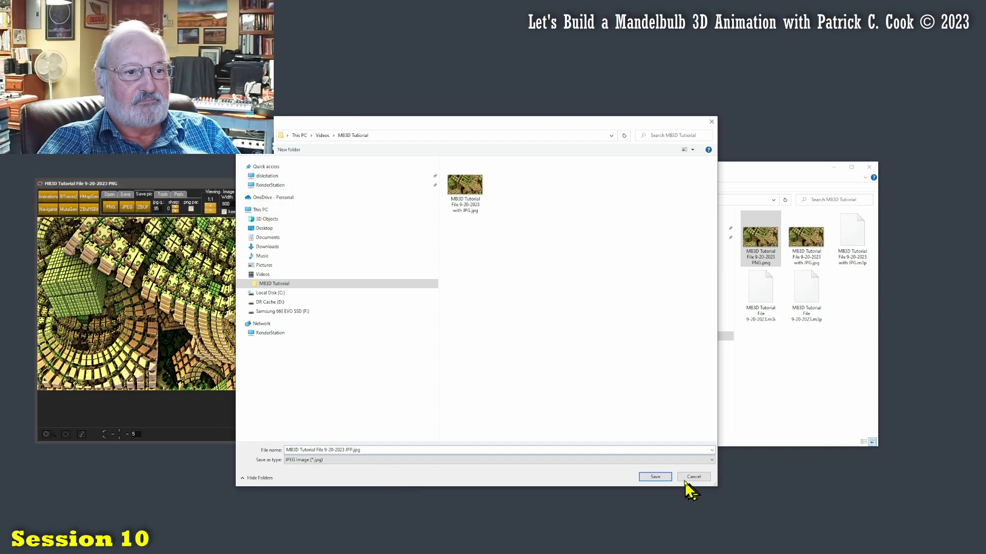
{"action": "left_click", "coordinate": [662, 477]}
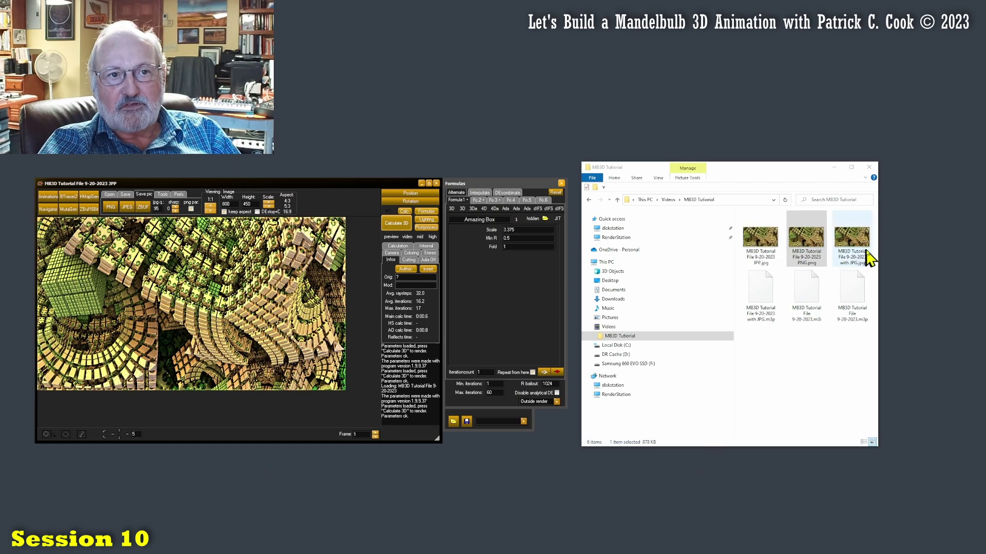
View the saved "JPP" JPEG in the image viewer and compare its file size with the PNG's
{"action": "left_click", "coordinate": [772, 246]}
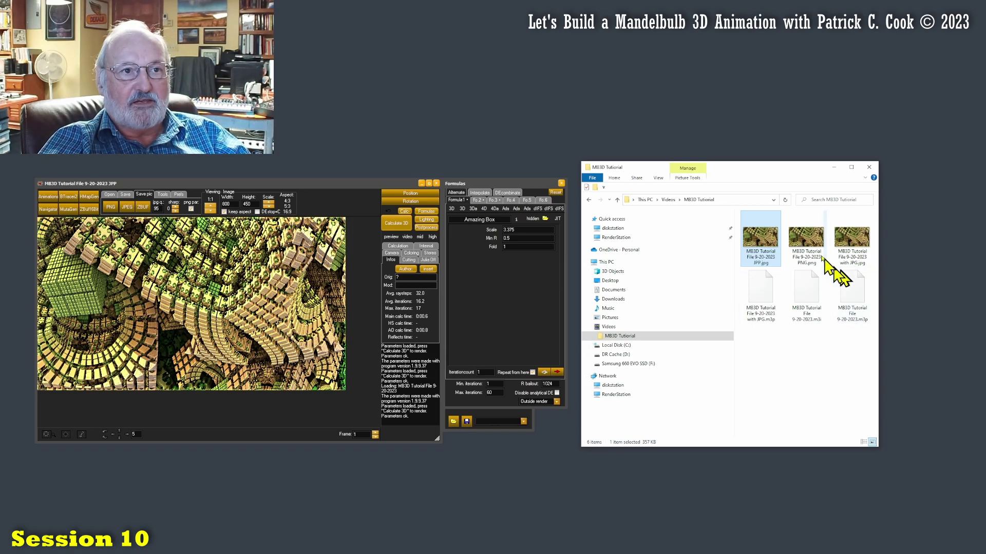
{"action": "double_click", "coordinate": [759, 256]}
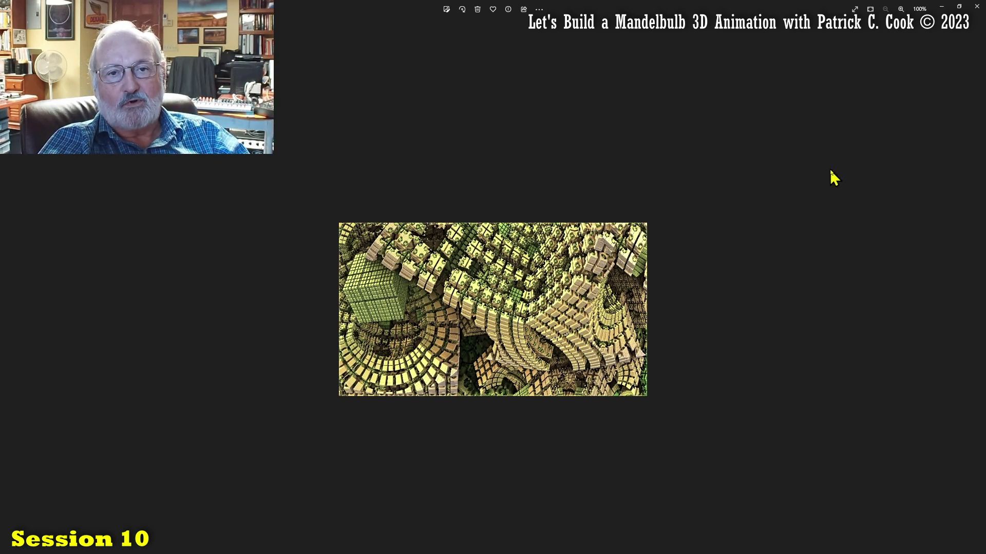
{"action": "left_click", "coordinate": [977, 6]}
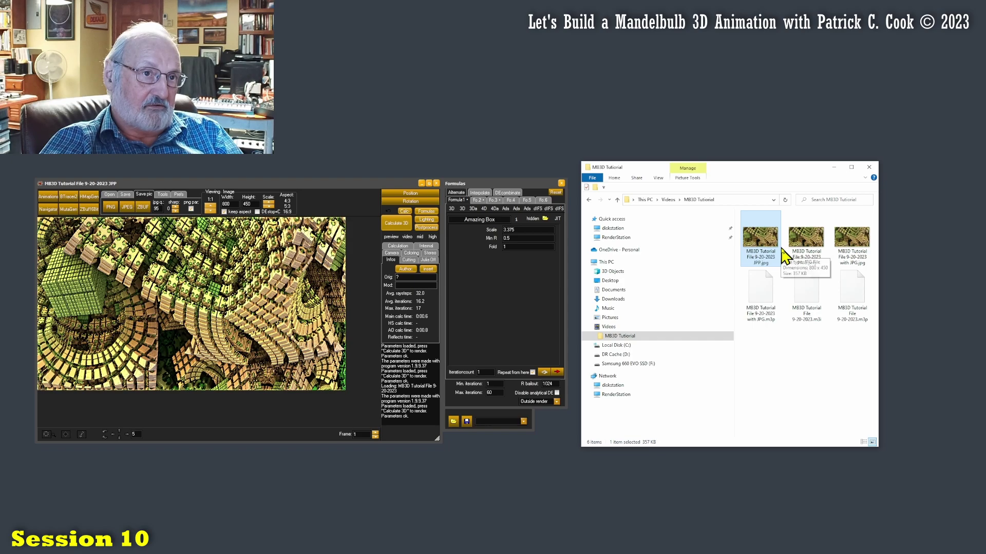
{"action": "mouse_move", "coordinate": [811, 251]}
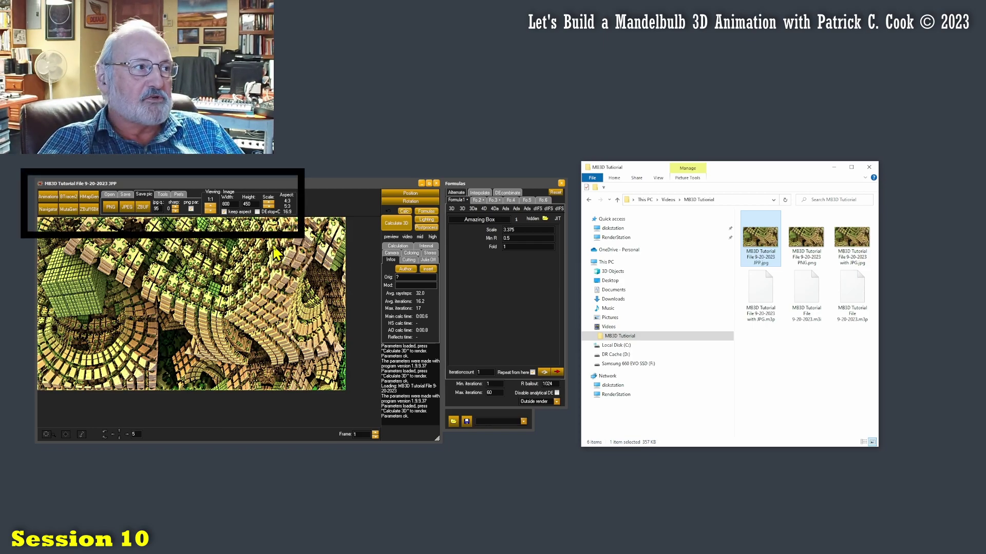
Copy the fractal parameters to the clipboard, paste them into a new Notepad document and place its window beside Mandelbulb 3D
{"action": "left_click", "coordinate": [126, 196]}
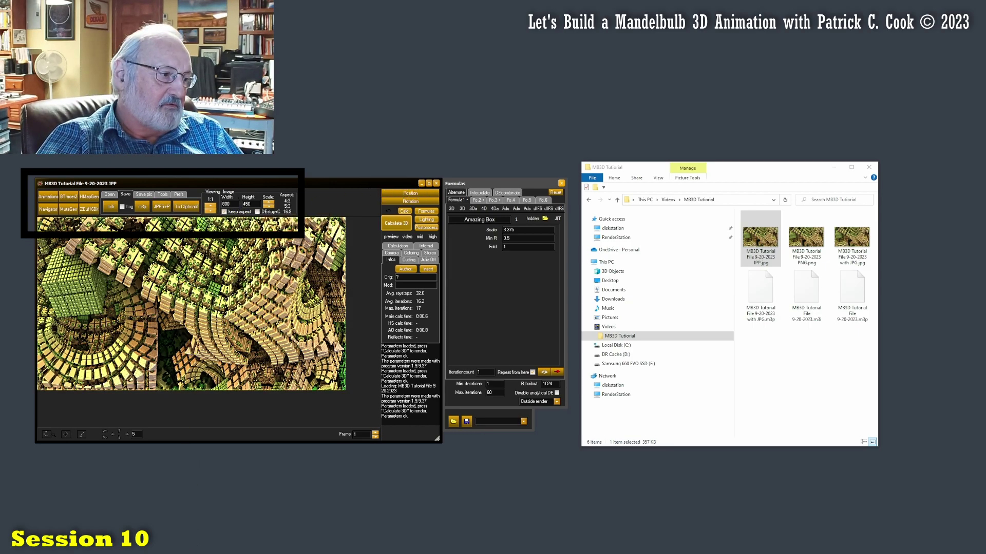
{"action": "key", "text": "super"}
{"action": "type", "text": "notepad"}
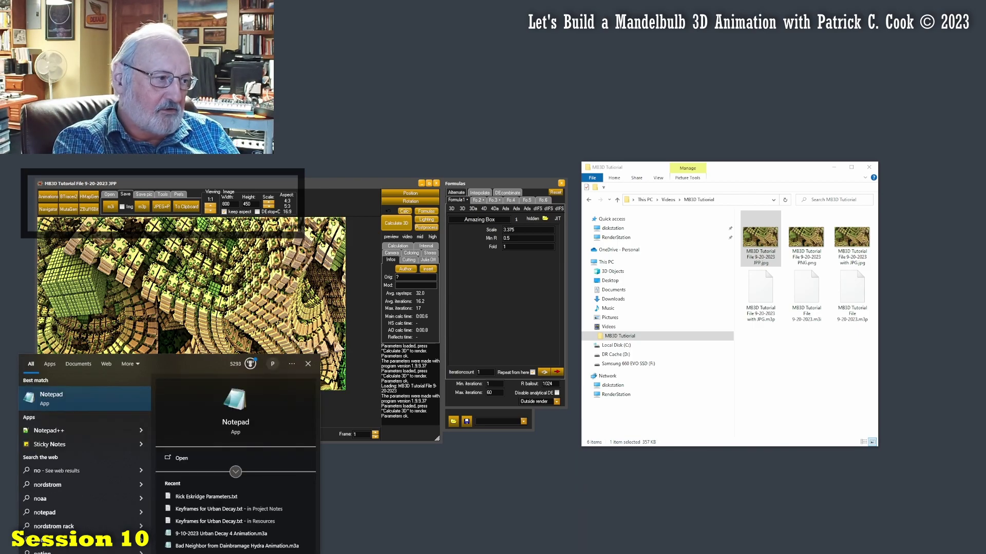
{"action": "left_click", "coordinate": [51, 398]}
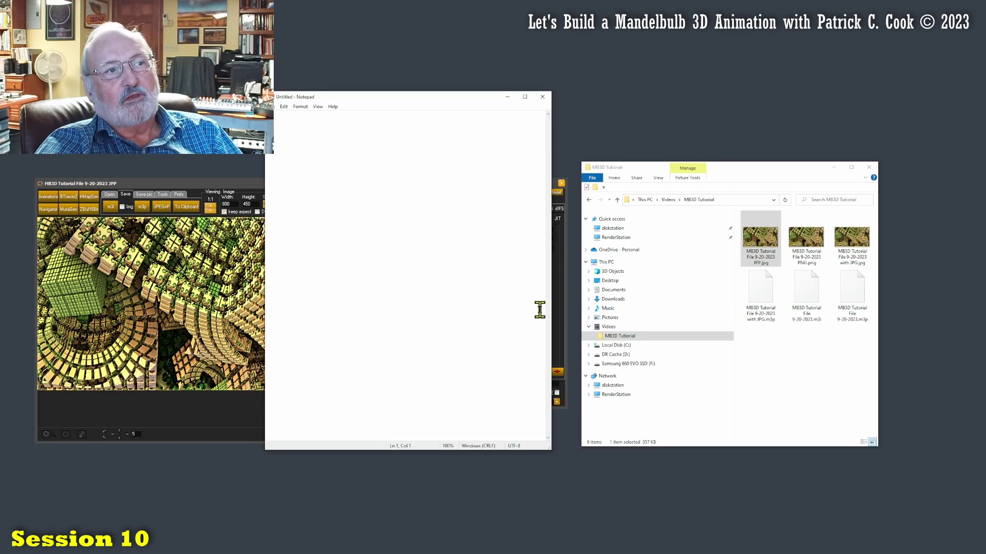
{"action": "key", "text": "ctrl+v"}
{"action": "left_click_drag", "start_coordinate": [434, 100], "coordinate": [828, 129]}
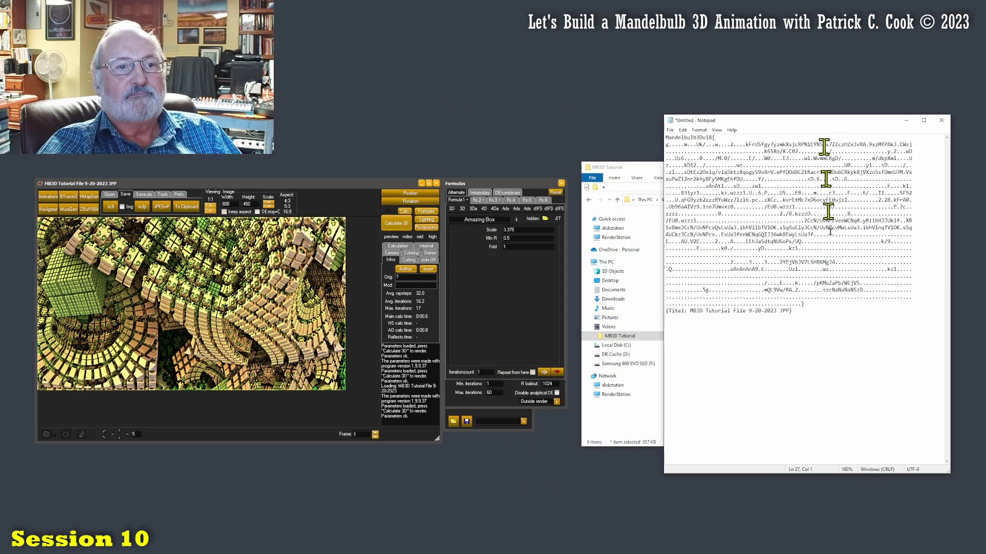
Highlight the whole pasted parameter block, from the Mandelbulb3Dv18 header through the title line, and clear the selection
{"action": "left_click_drag", "start_coordinate": [803, 312], "coordinate": [552, 138]}
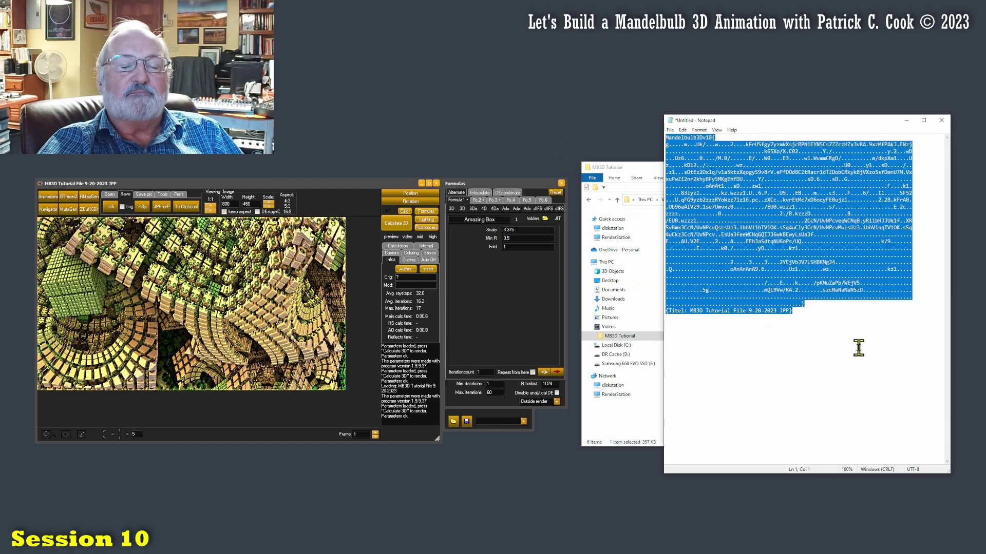
{"action": "left_click", "coordinate": [856, 331]}
{"action": "left_click_drag", "start_coordinate": [803, 313], "coordinate": [521, 125]}
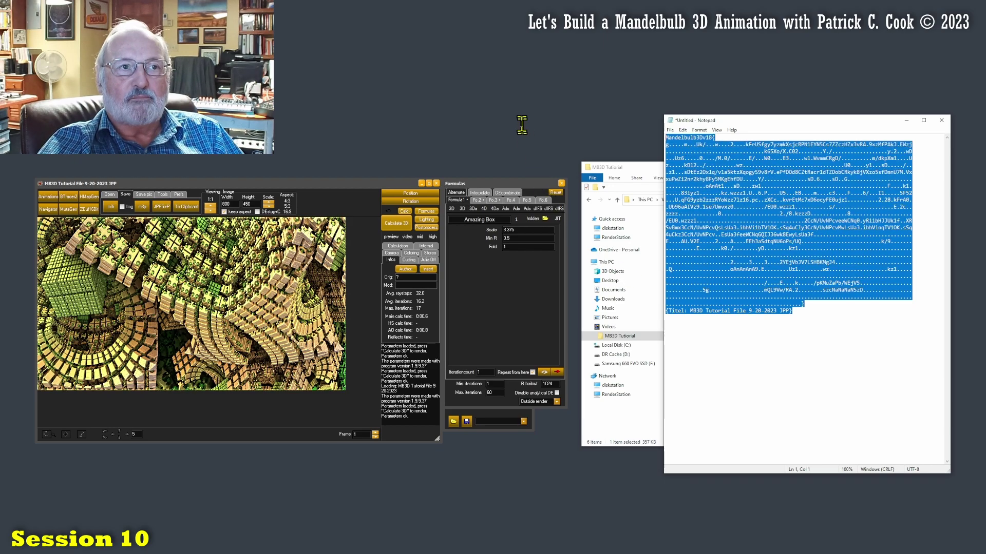
{"action": "left_click", "coordinate": [811, 316]}
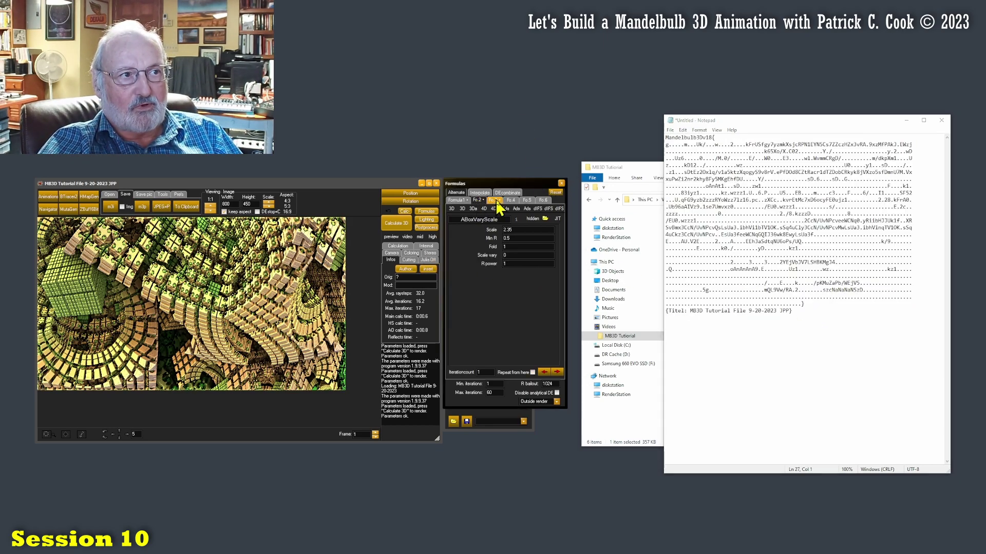
Review the formula slots and the lighting settings alongside the parameter text that stores them
{"action": "left_click", "coordinate": [462, 200]}
{"action": "left_click", "coordinate": [494, 200]}
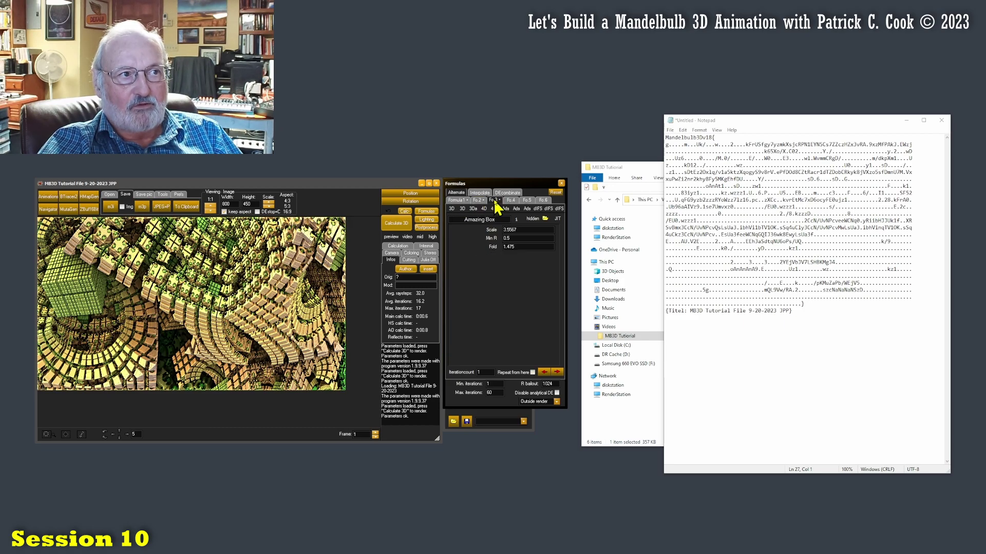
{"action": "left_click", "coordinate": [477, 201]}
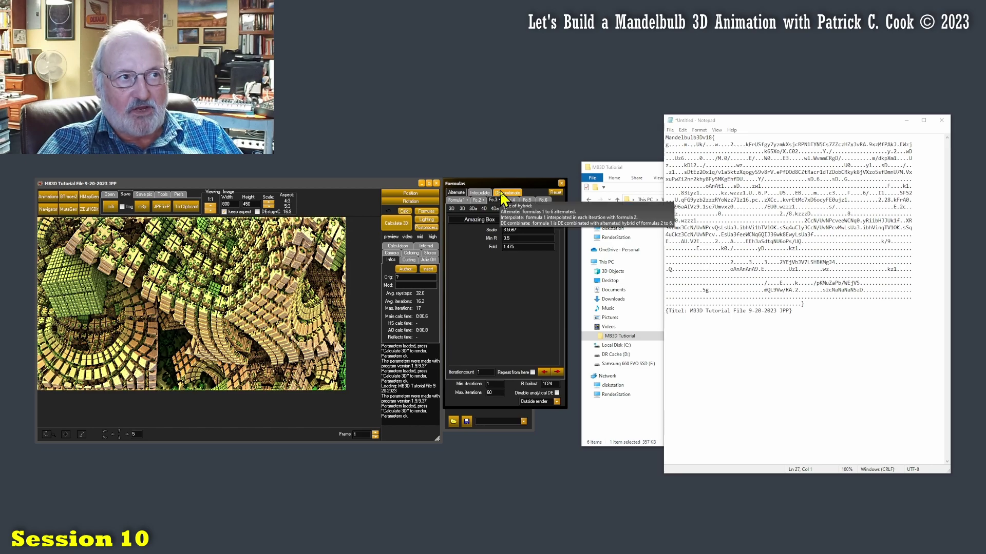
{"action": "left_click", "coordinate": [428, 220]}
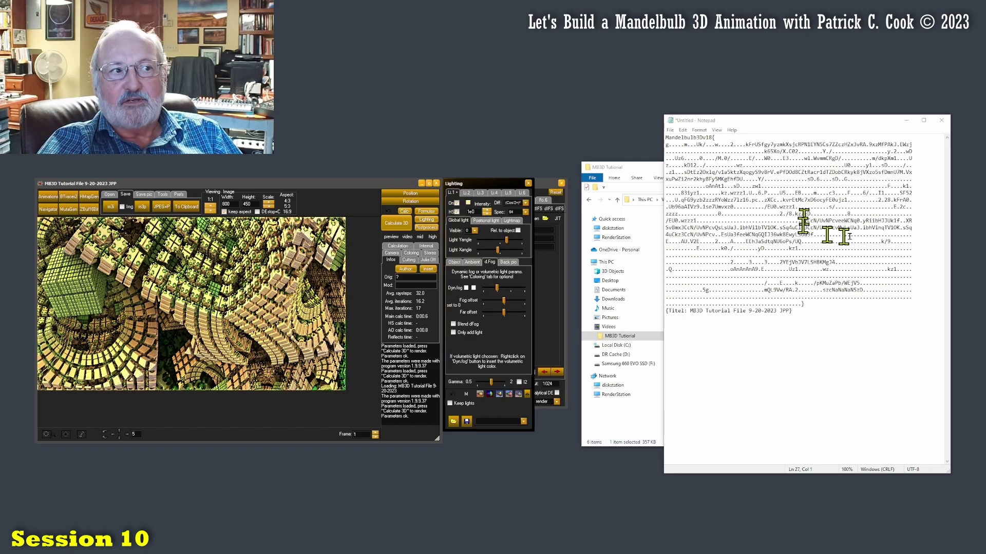
{"action": "key", "text": "ctrl+a"}
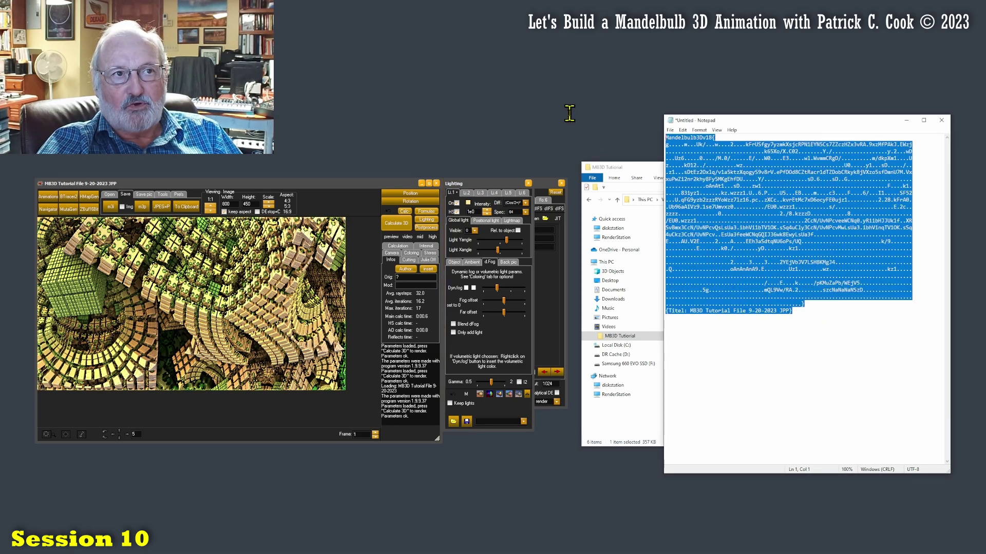
{"action": "left_click", "coordinate": [879, 328]}
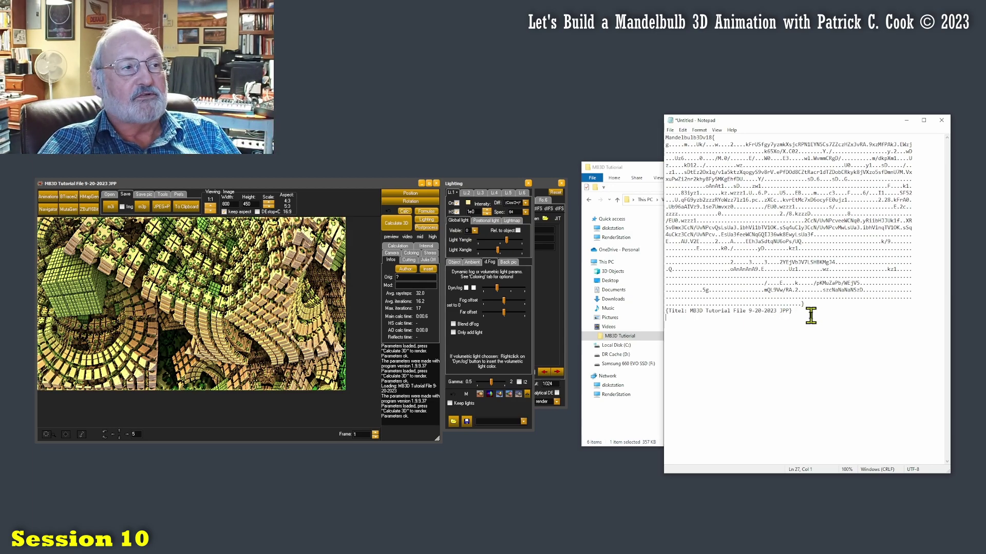
{"action": "left_click", "coordinate": [427, 211]}
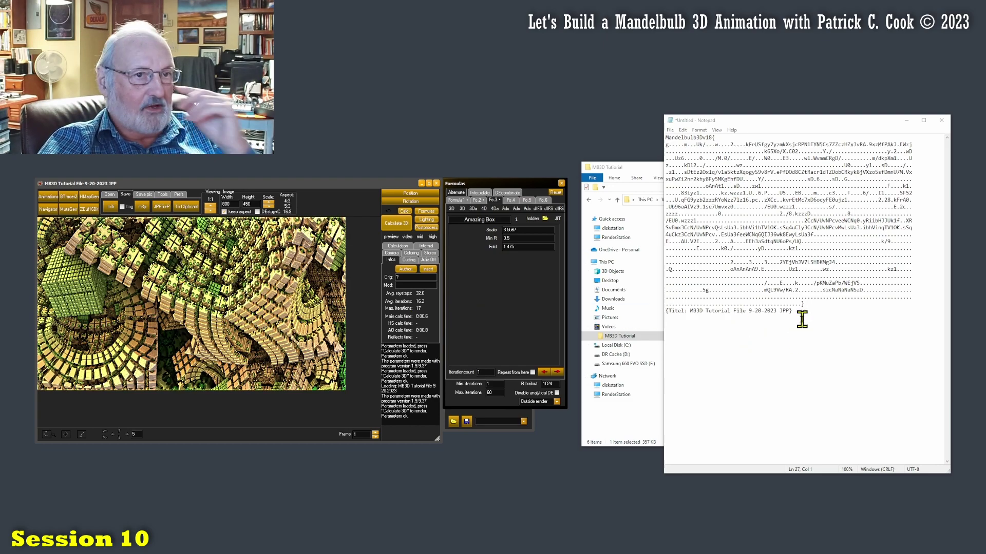
{"action": "left_click_drag", "start_coordinate": [801, 319], "coordinate": [576, 161]}
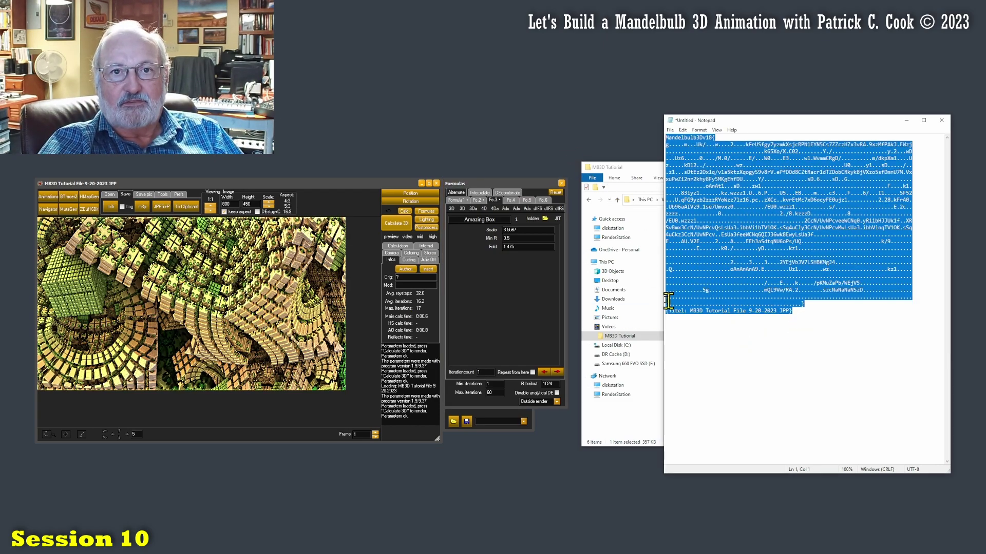
{"action": "left_click", "coordinate": [727, 318]}
Bring up the Save As dialog for the pasted parameter text, reposition it on screen and dismiss it without saving
{"action": "left_click", "coordinate": [670, 131]}
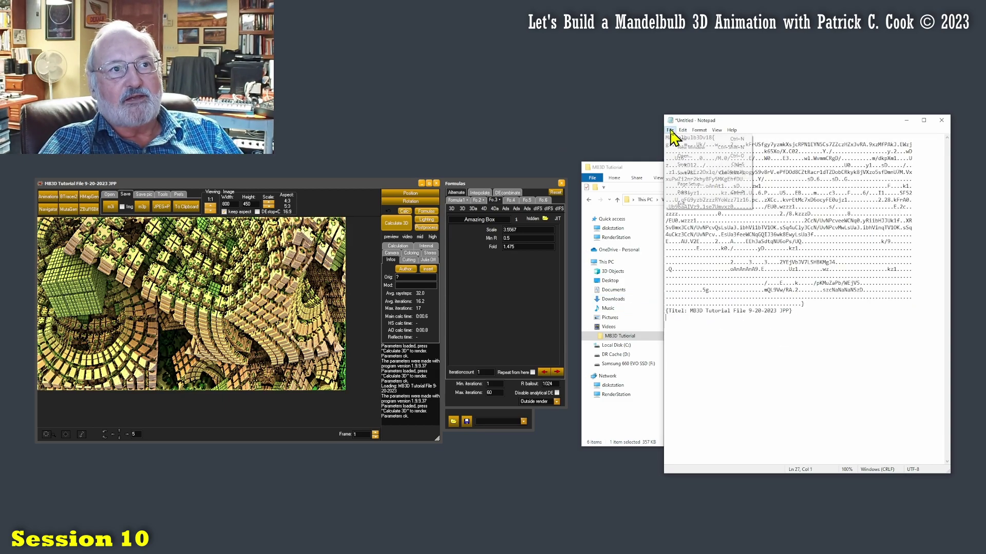
{"action": "left_click", "coordinate": [686, 175]}
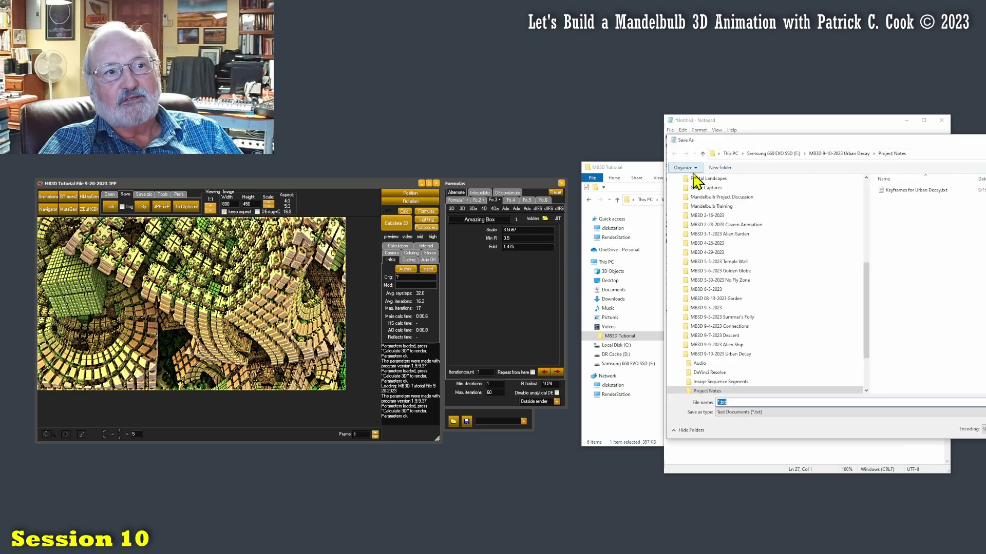
{"action": "left_click_drag", "start_coordinate": [978, 142], "coordinate": [890, 166]}
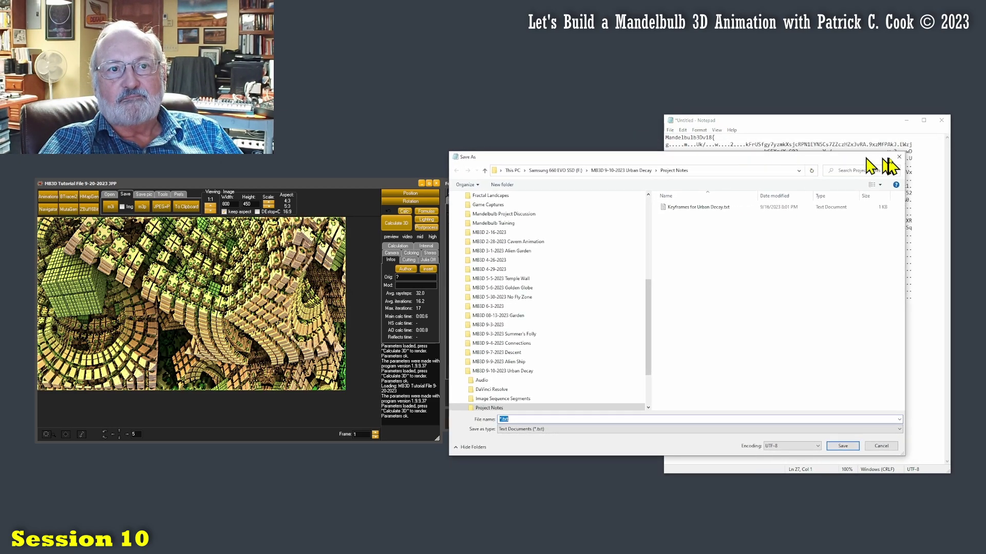
{"action": "left_click", "coordinate": [899, 157]}
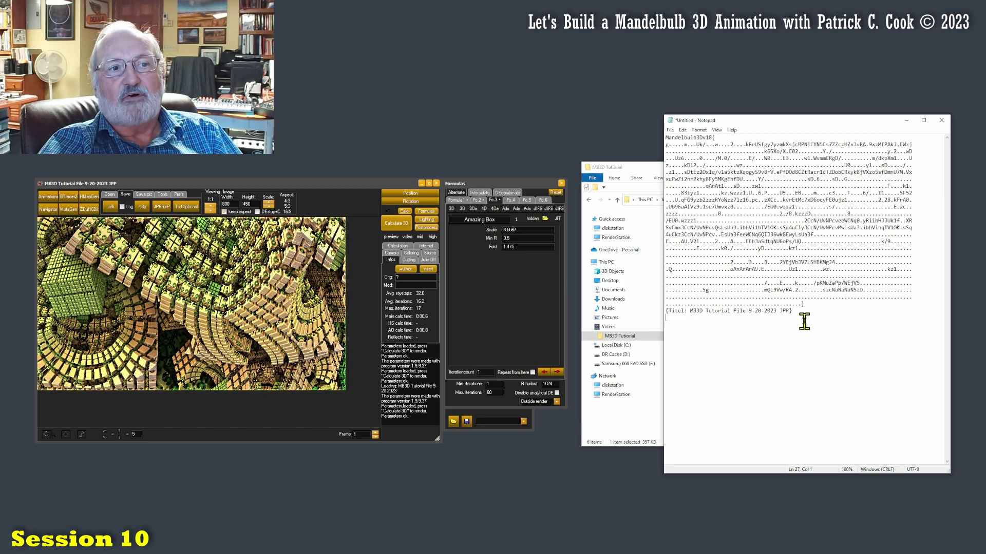
Restart Mandelbulb 3D with its default fractal, keeping the parameter text in Notepad beside it with nothing selected
{"action": "left_click_drag", "start_coordinate": [805, 315], "coordinate": [554, 125]}
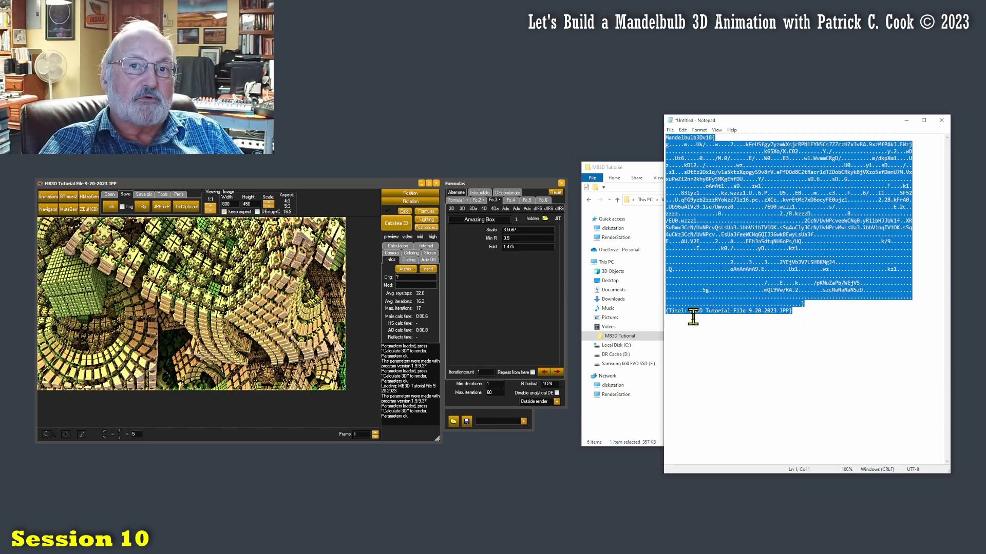
{"action": "left_click", "coordinate": [759, 319]}
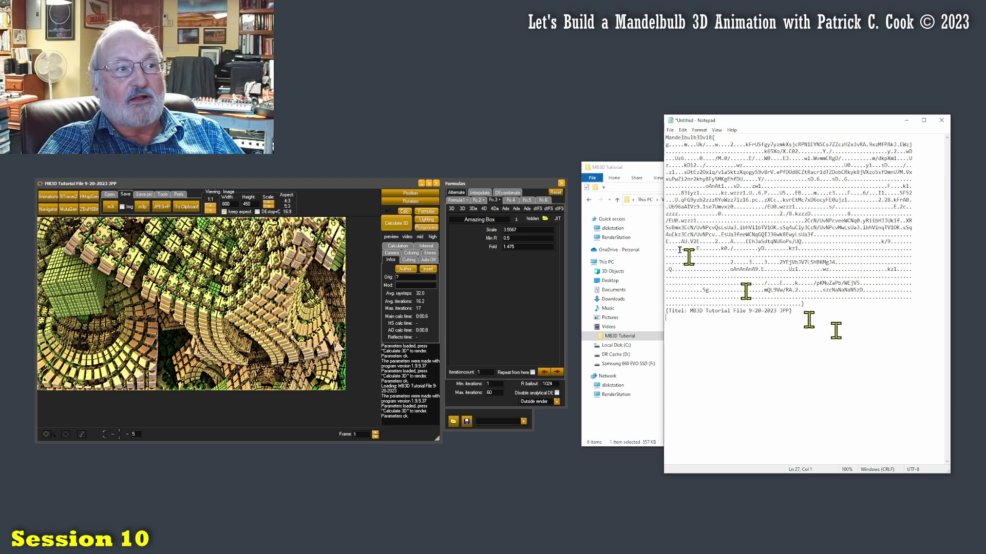
{"action": "left_click", "coordinate": [436, 183]}
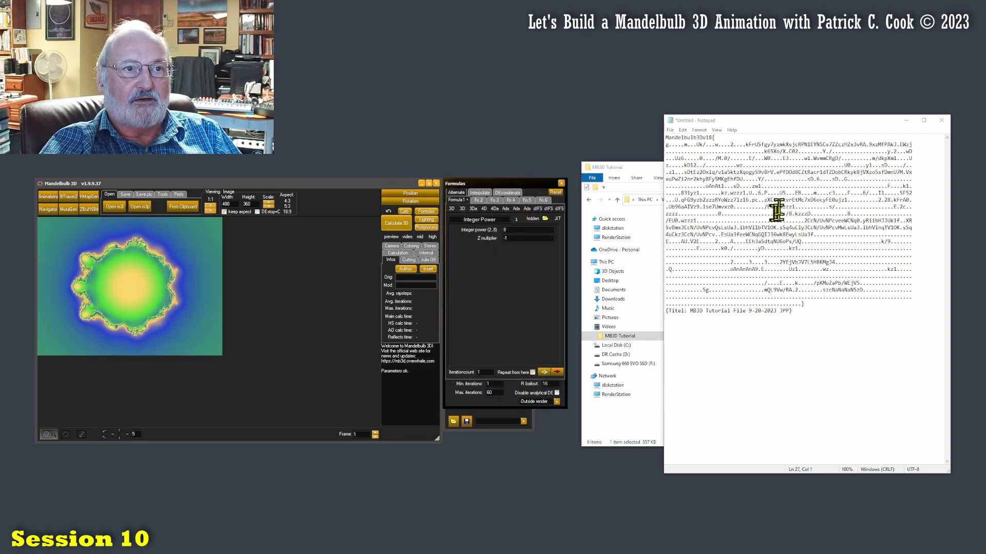
{"action": "left_click_drag", "start_coordinate": [755, 152], "coordinate": [798, 281]}
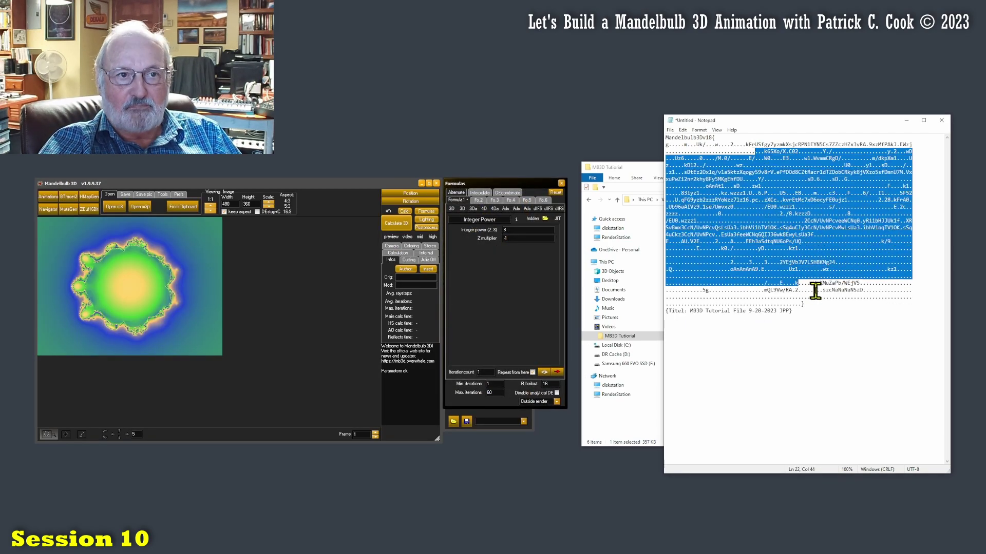
{"action": "left_click", "coordinate": [816, 291]}
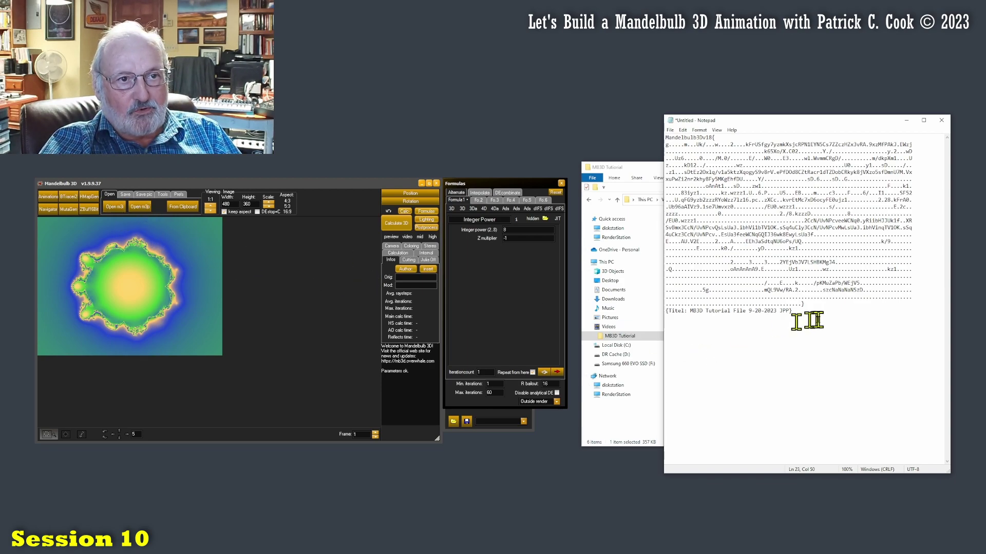
Load the whole Notepad parameter block into Mandelbulb 3D from the clipboard and calculate the 3D render
{"action": "left_click_drag", "start_coordinate": [711, 395], "coordinate": [512, 136]}
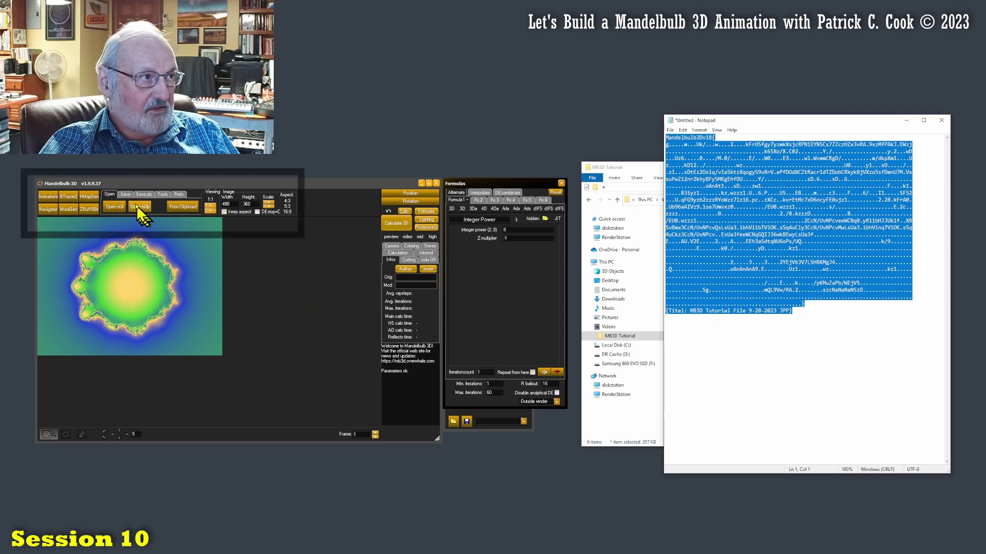
{"action": "left_click", "coordinate": [180, 205]}
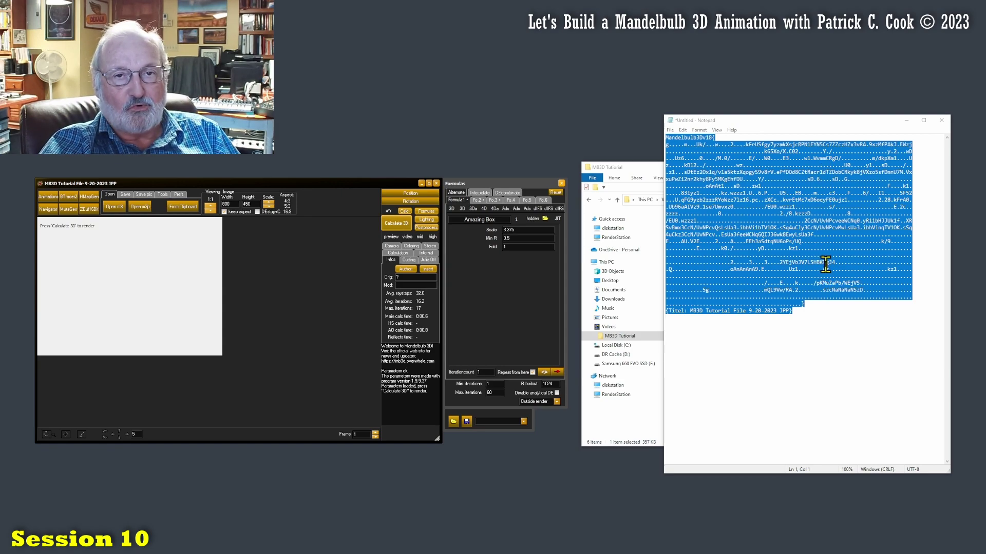
{"action": "left_click", "coordinate": [397, 223]}
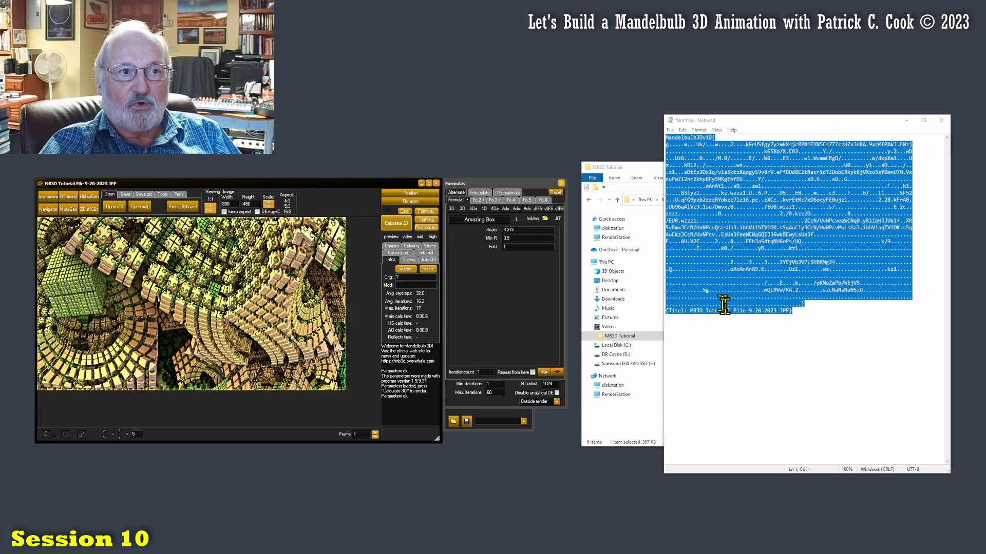
Compare the full parameter block in Notepad with the formula slots loaded from it, leaving the text unselected
{"action": "left_click_drag", "start_coordinate": [801, 328], "coordinate": [667, 145]}
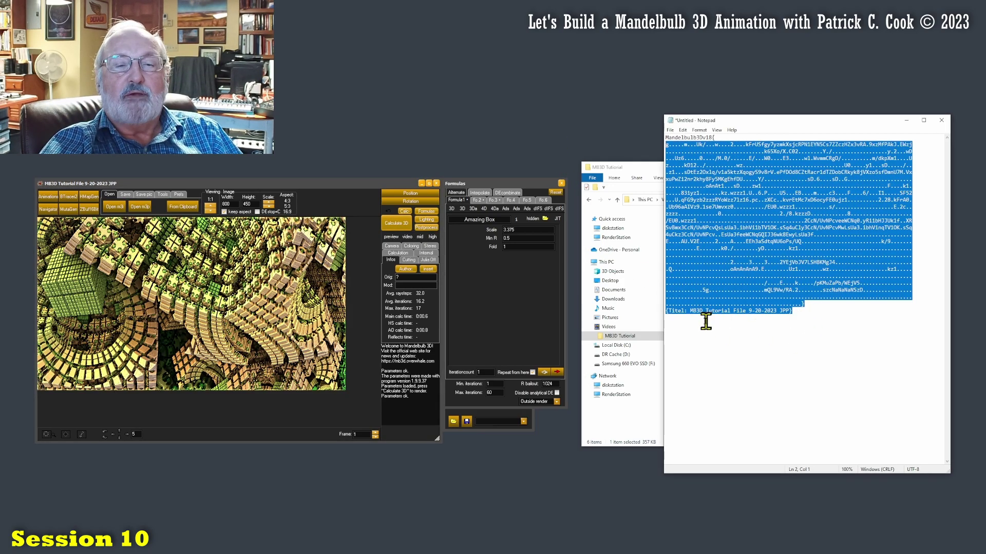
{"action": "left_click", "coordinate": [777, 317]}
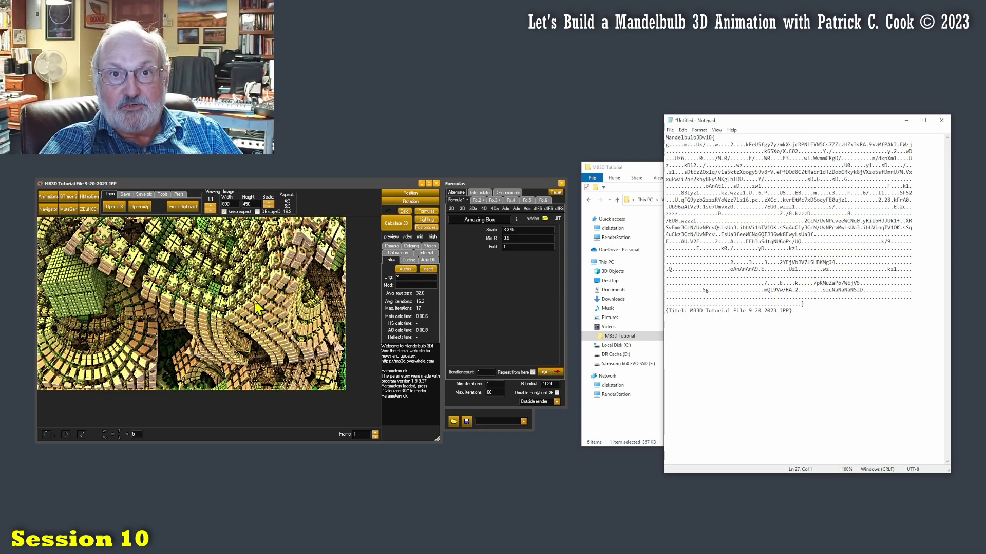
{"action": "left_click", "coordinate": [478, 201]}
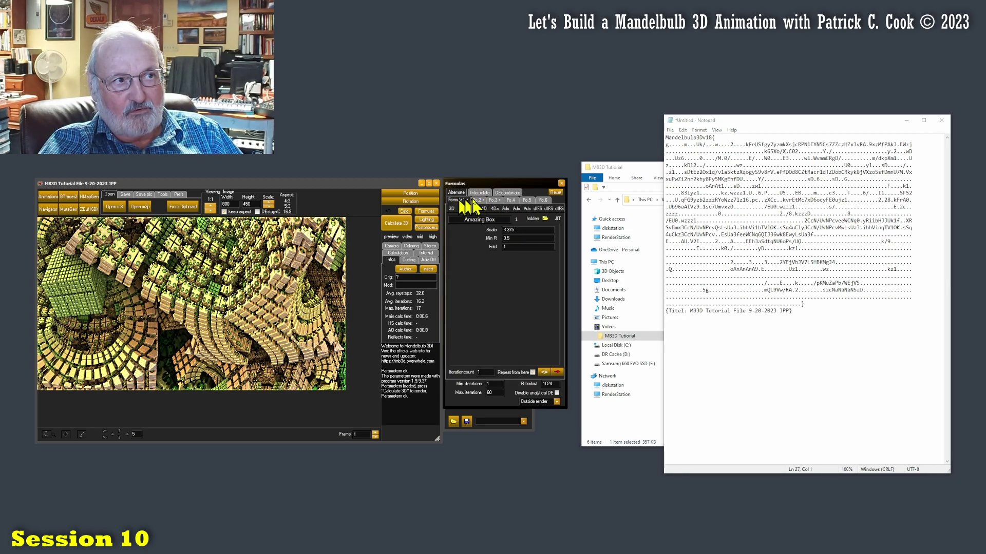
{"action": "left_click_drag", "start_coordinate": [806, 318], "coordinate": [567, 137]}
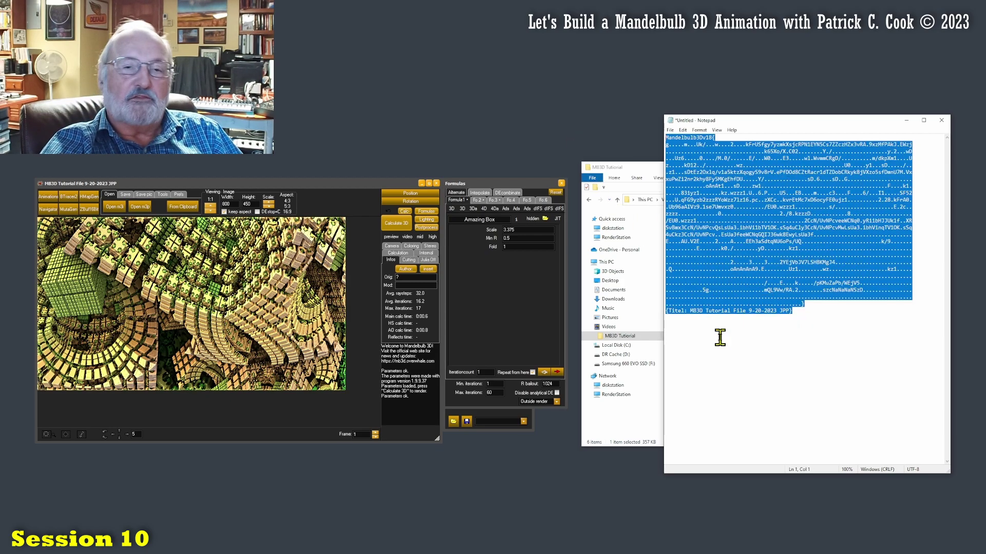
{"action": "left_click", "coordinate": [745, 343]}
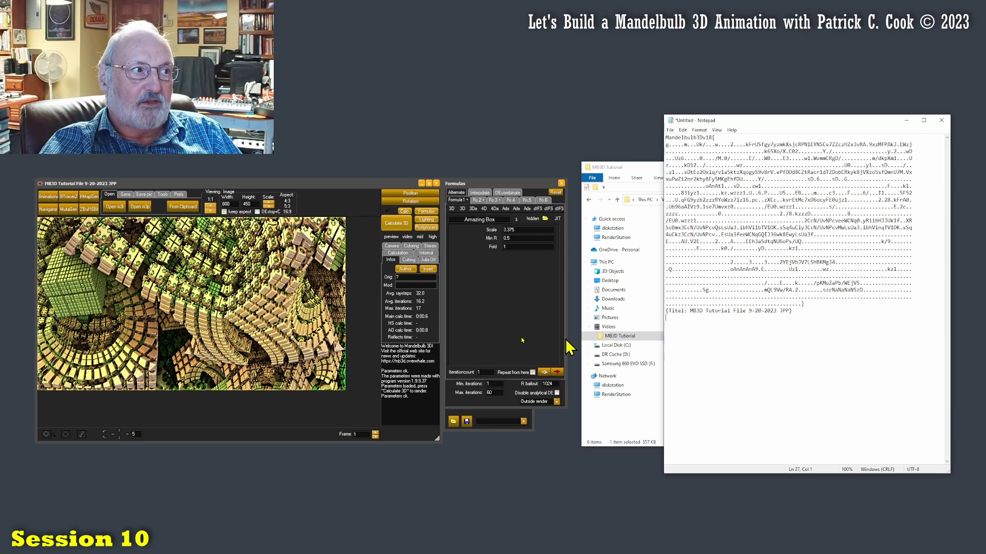
Copy the fractal parameters to the clipboard, review the full block in Notepad and close that document without saving it
{"action": "left_click", "coordinate": [125, 194]}
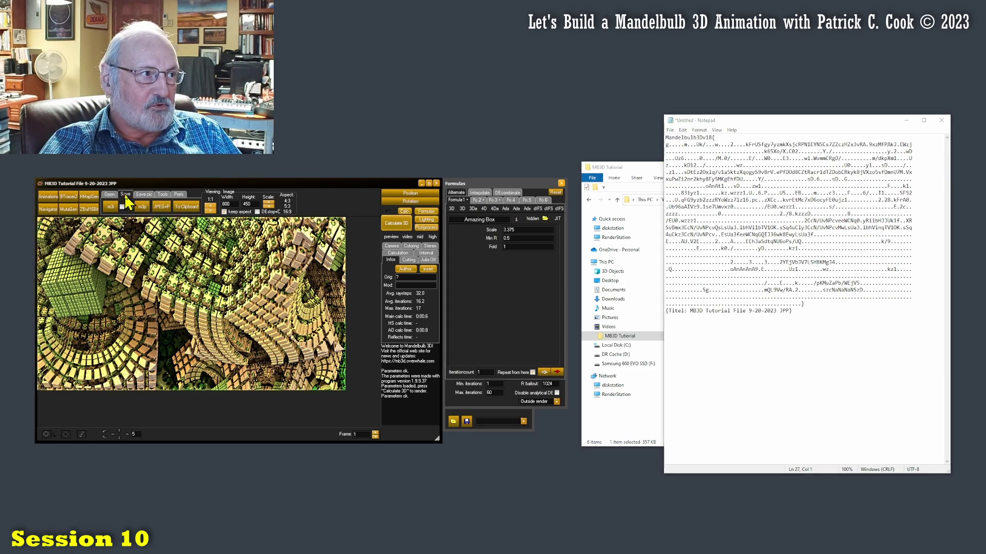
{"action": "left_click", "coordinate": [185, 207]}
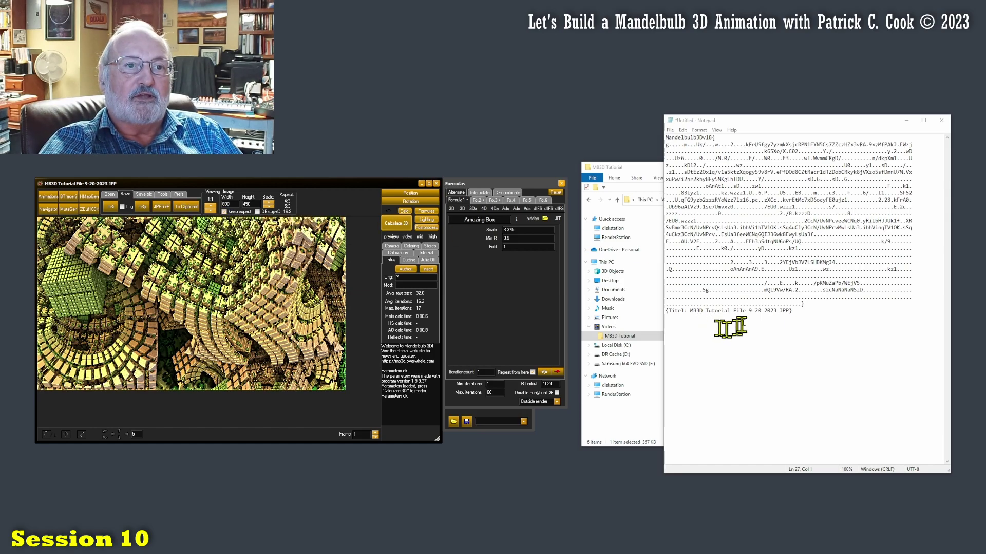
{"action": "key", "text": "ctrl+a"}
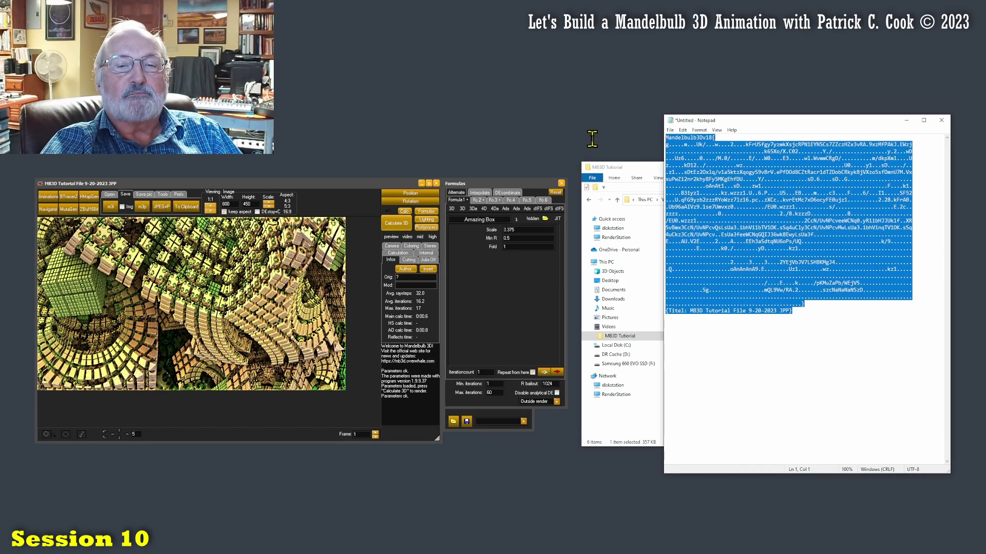
{"action": "left_click", "coordinate": [775, 335]}
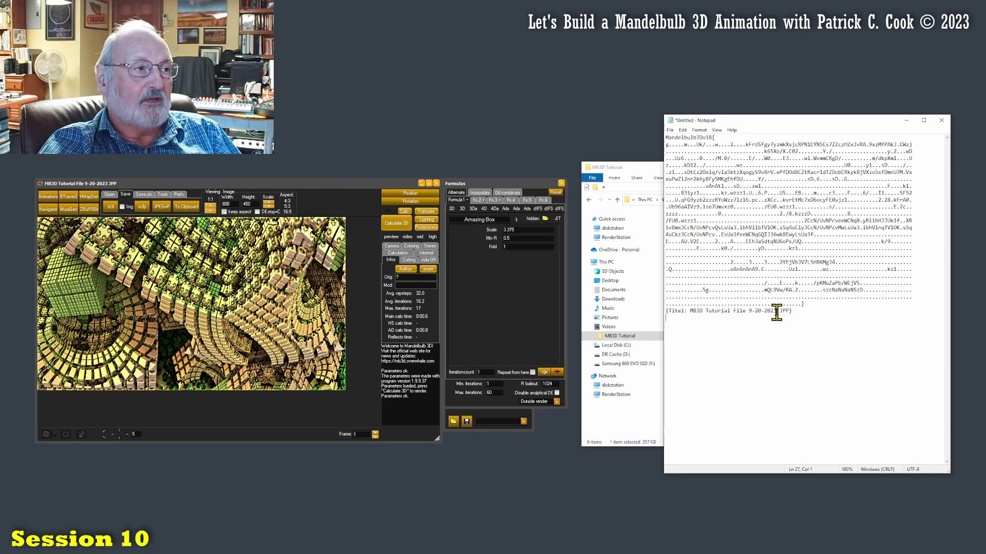
{"action": "left_click", "coordinate": [942, 122]}
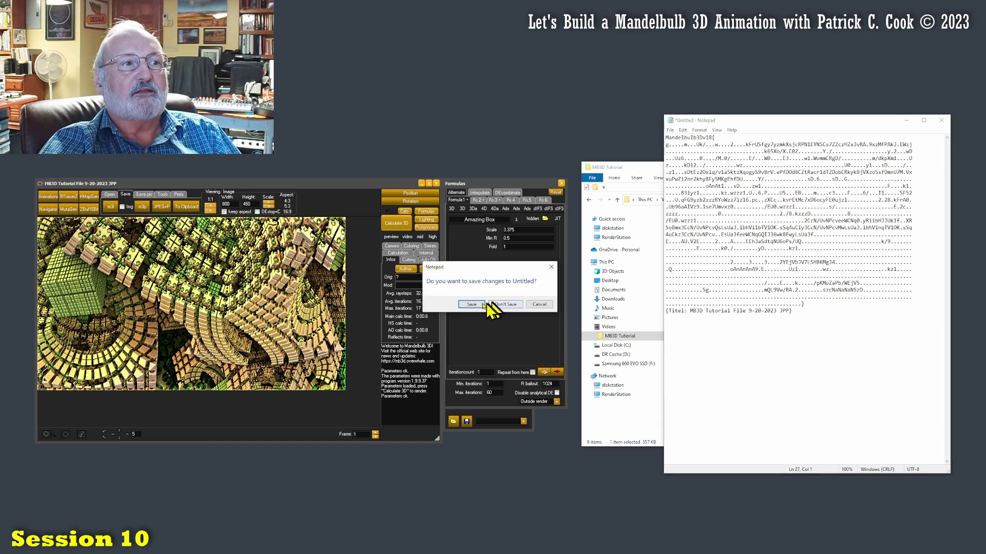
{"action": "left_click", "coordinate": [505, 305]}
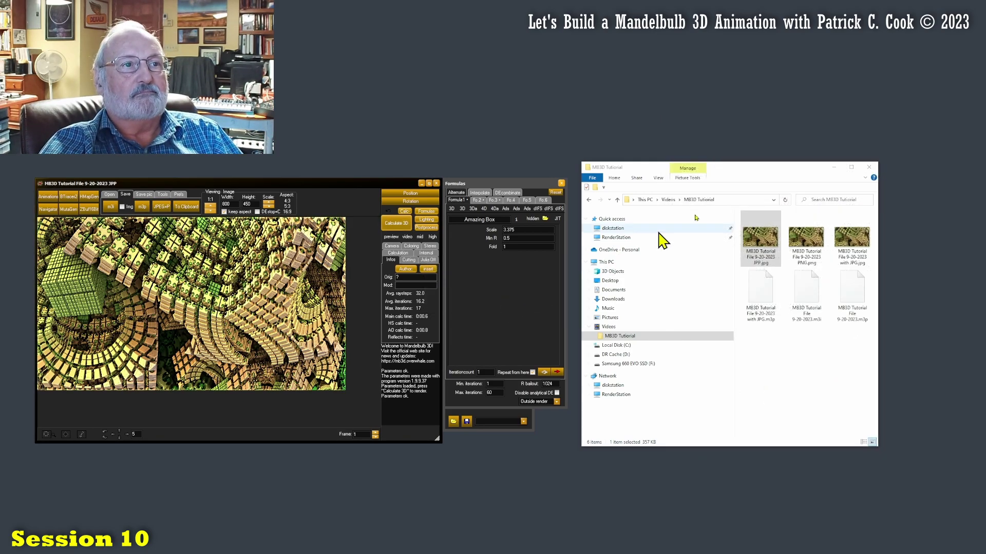
Minimize the MB3D Tutorial folder window and bring it back on screen
{"action": "left_click", "coordinate": [834, 168]}
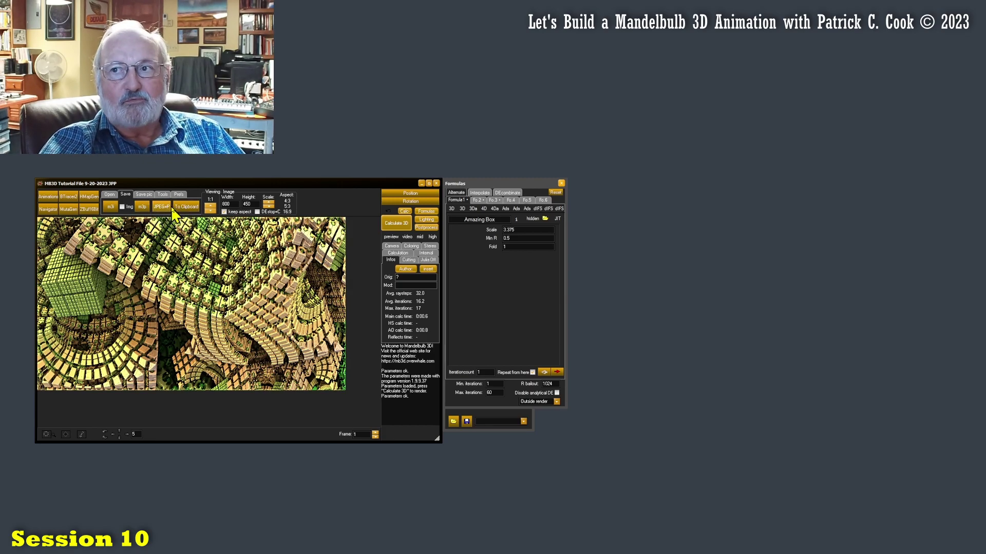
{"action": "left_click", "coordinate": [309, 553]}
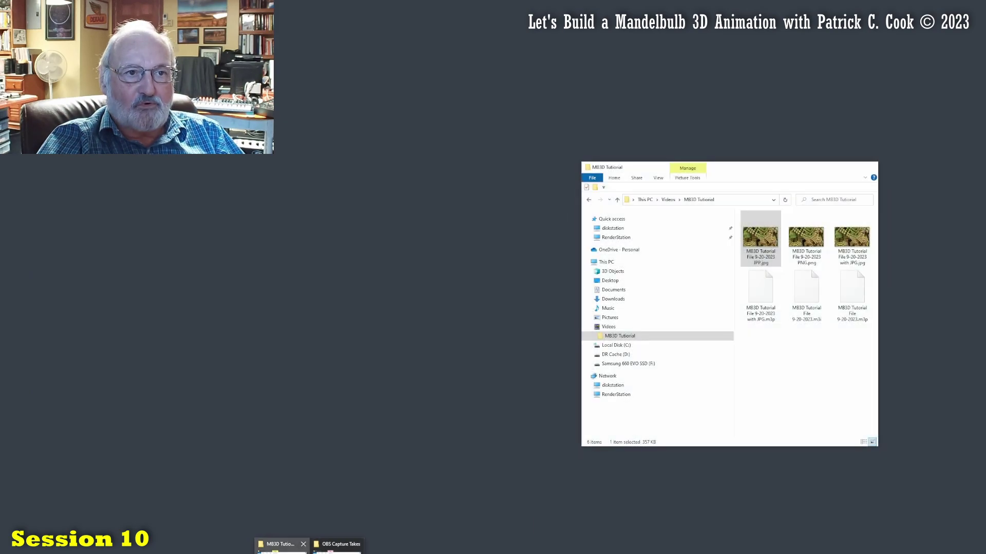
{"action": "left_click", "coordinate": [282, 545]}
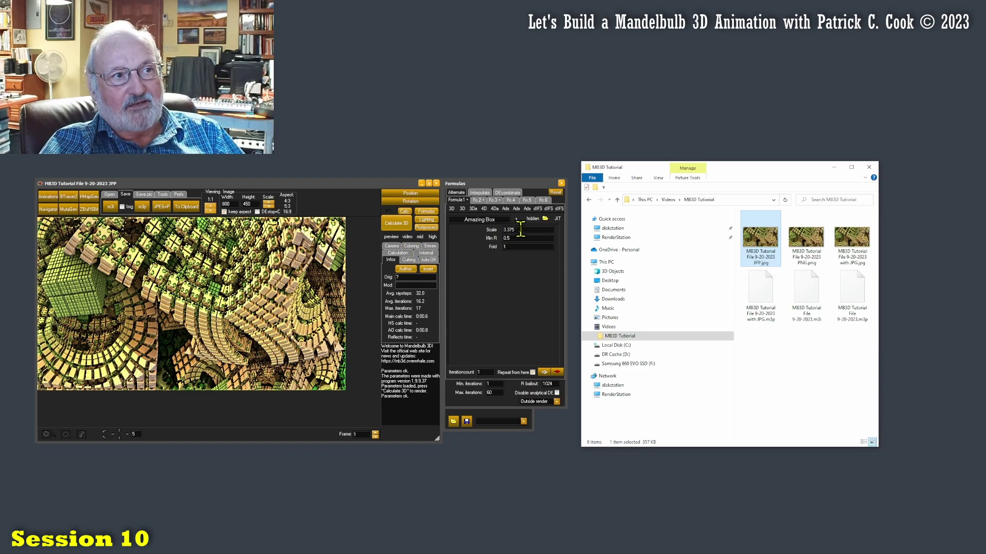
Copy the current Amazing Box fractal's parameters to the clipboard and paste them into a new Notepad document
{"action": "left_click_drag", "start_coordinate": [520, 229], "coordinate": [495, 236]}
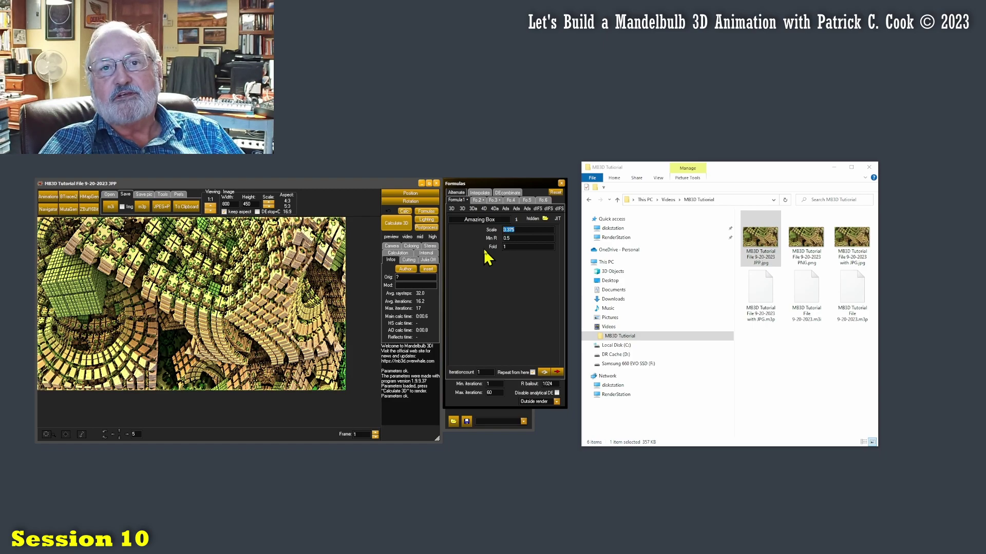
{"action": "mouse_move", "coordinate": [506, 210]}
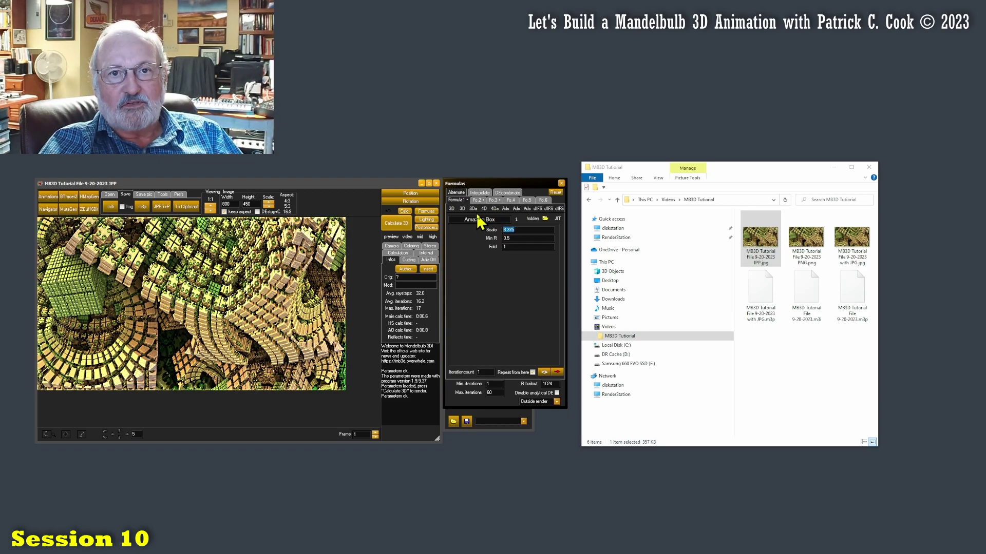
{"action": "left_click", "coordinate": [186, 208]}
{"action": "key", "text": "super"}
{"action": "type", "text": "n"}
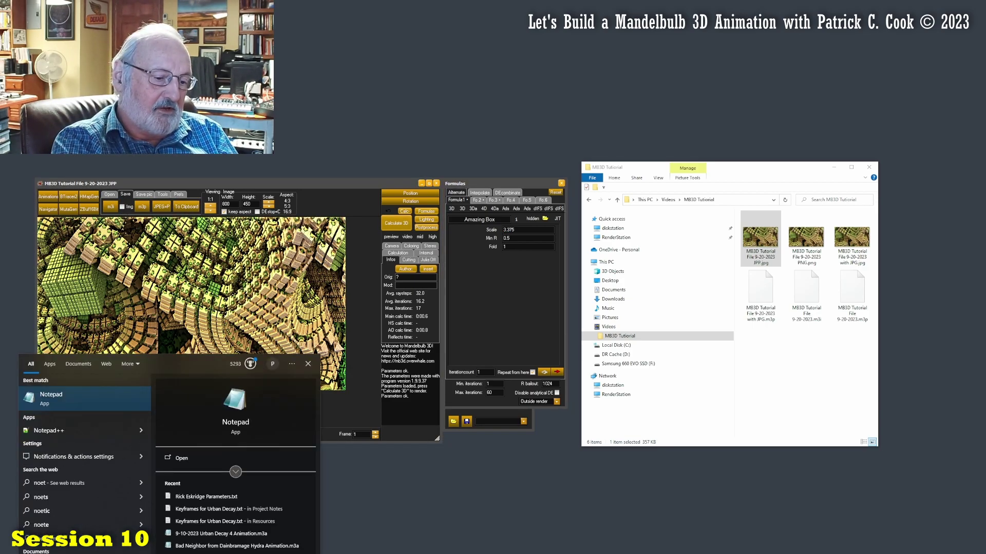
{"action": "key", "text": "Return"}
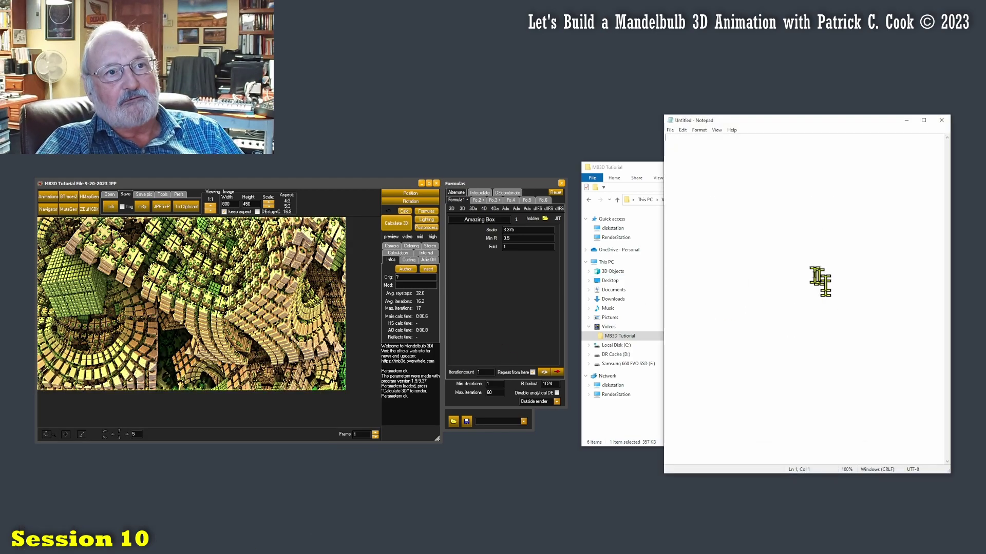
{"action": "key", "text": "ctrl+v"}
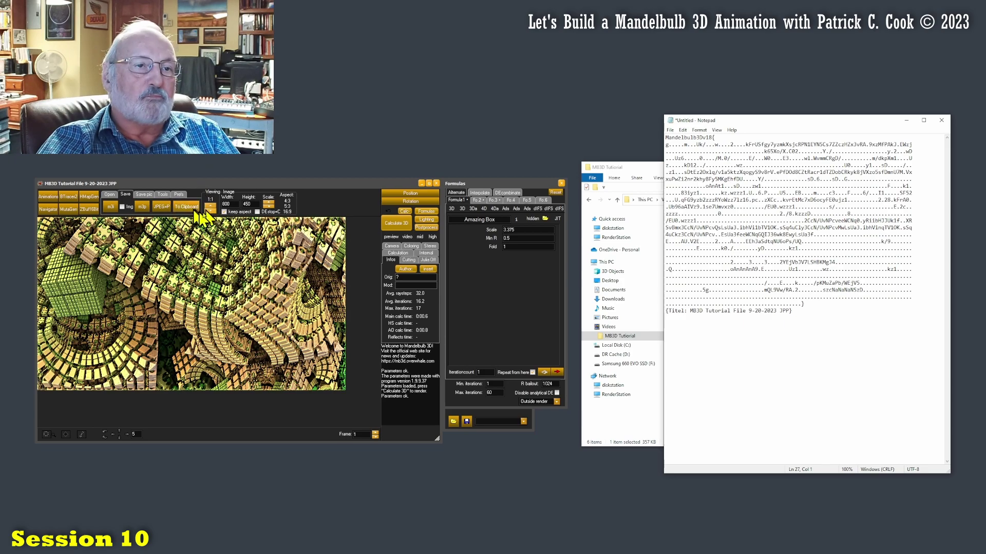
In the Navigator, set Amazing Box's Scale to 4.875, Min R to 1.95 and Fold to 2.5, and send the view to main
{"action": "left_click", "coordinate": [502, 279]}
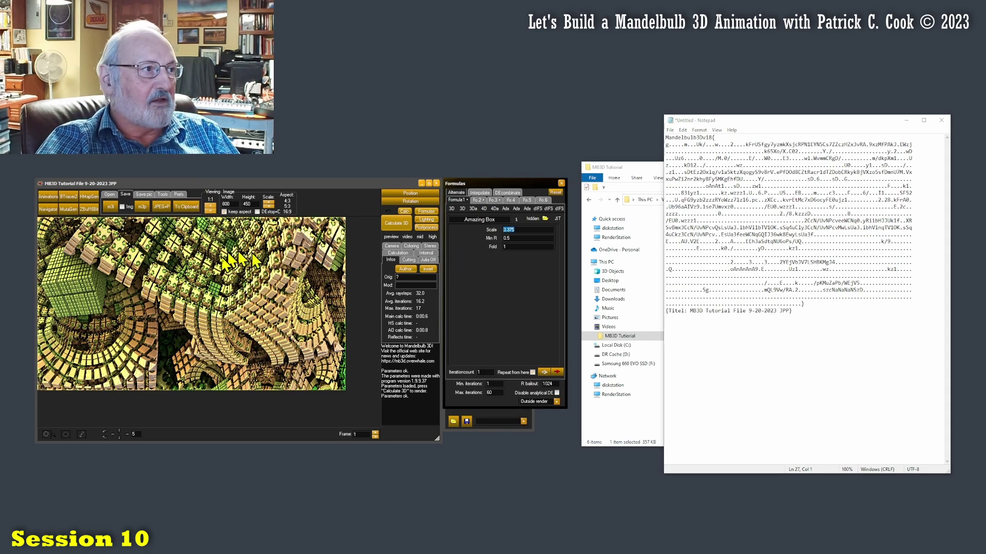
{"action": "left_click", "coordinate": [48, 209]}
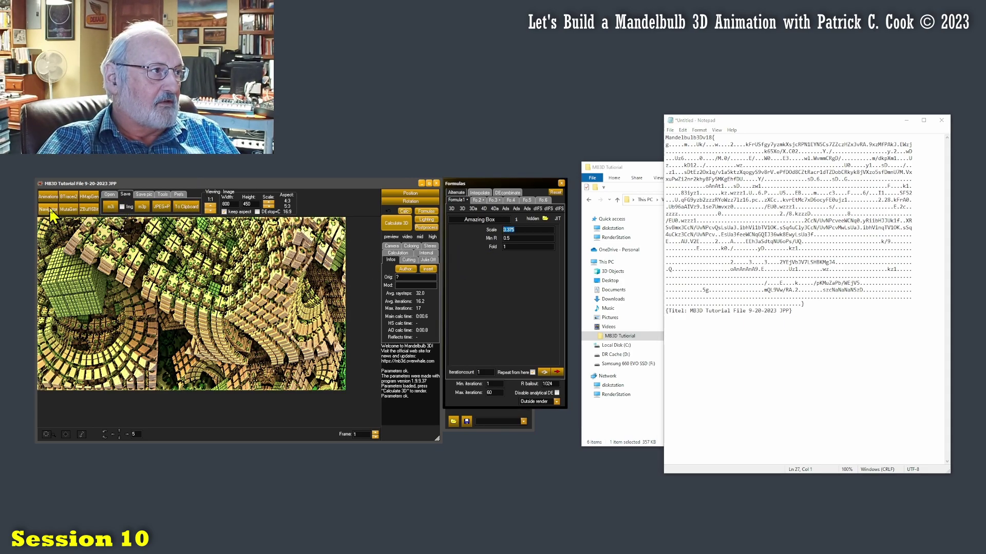
{"action": "left_click_drag", "start_coordinate": [328, 67], "coordinate": [811, 229]}
{"action": "left_click_drag", "start_coordinate": [865, 311], "coordinate": [882, 342]}
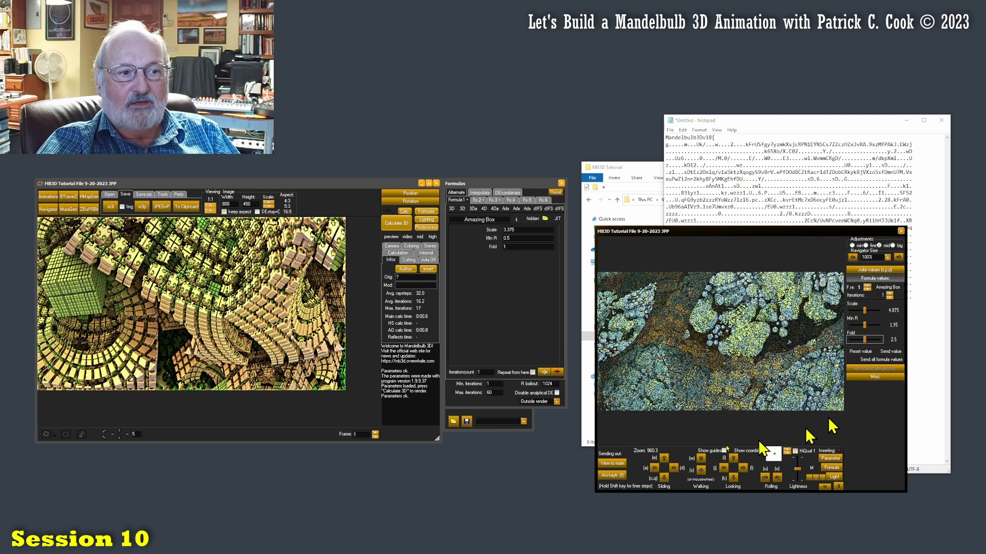
{"action": "left_click", "coordinate": [612, 462]}
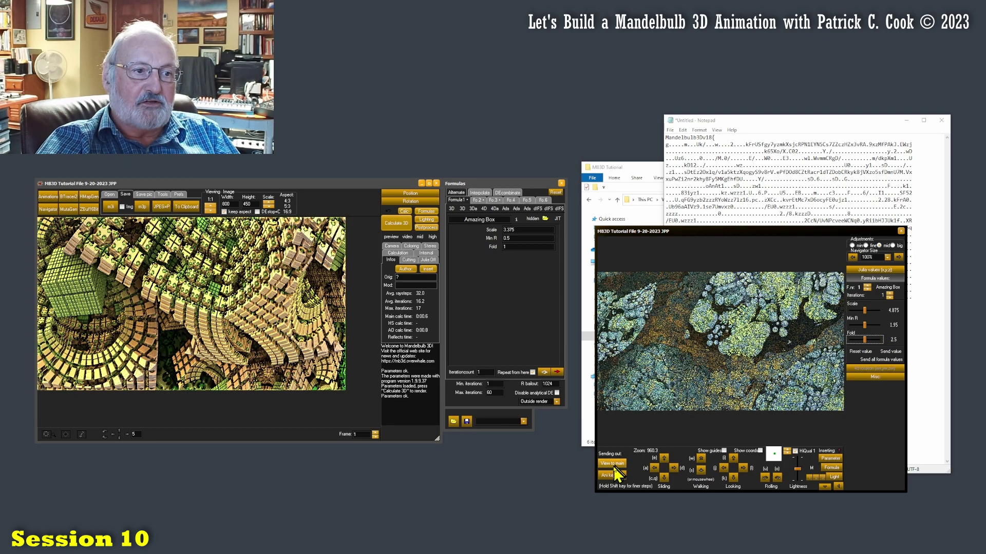
Render the modified Amazing Box view in 3D, and reposition the Navigator and Notepad windows to uncover the whole parameter text
{"action": "left_click", "coordinate": [394, 225]}
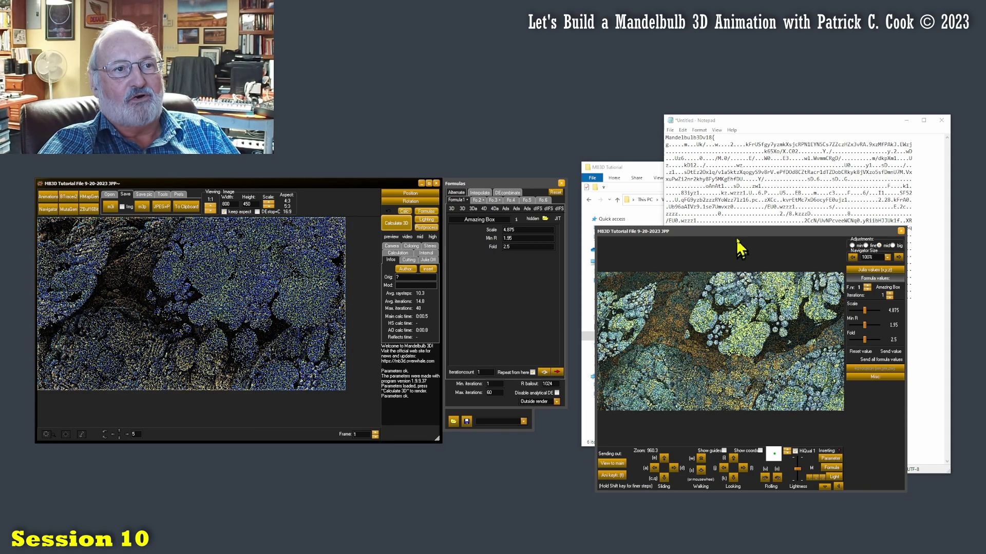
{"action": "left_click_drag", "start_coordinate": [738, 235], "coordinate": [727, 302]}
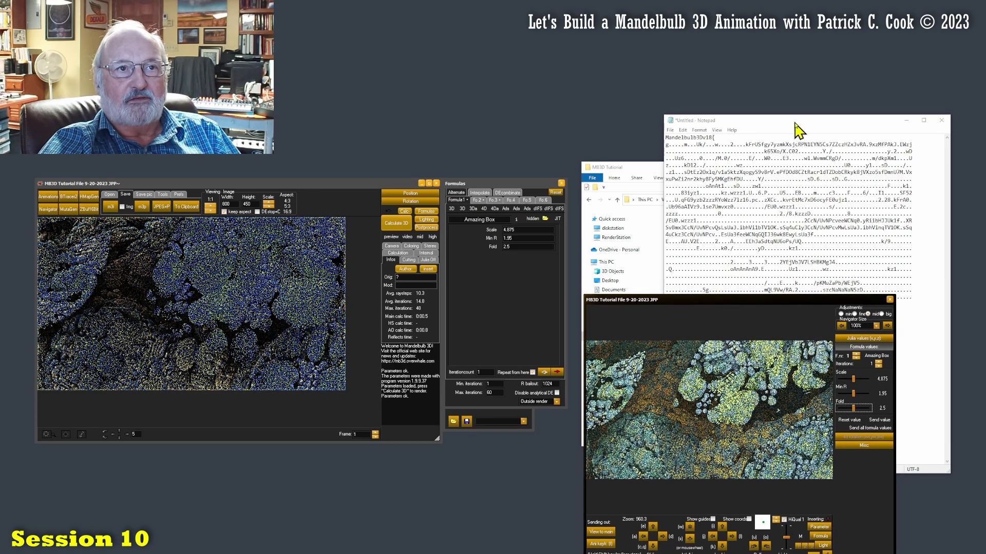
{"action": "left_click_drag", "start_coordinate": [795, 129], "coordinate": [797, 105]}
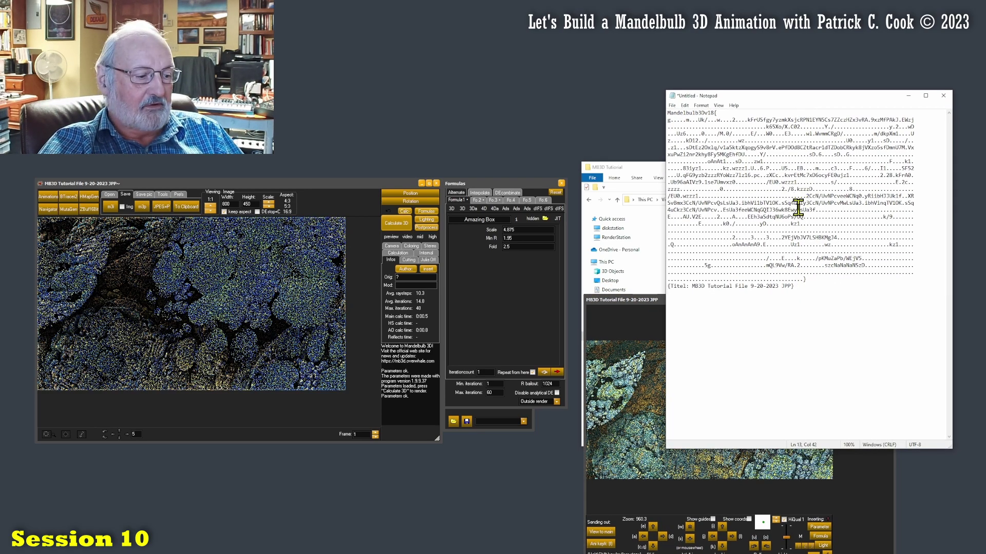
Select the entire parameter text in Notepad for copying and load the fractal parameters from the clipboard into the main window
{"action": "key", "text": "ctrl+a"}
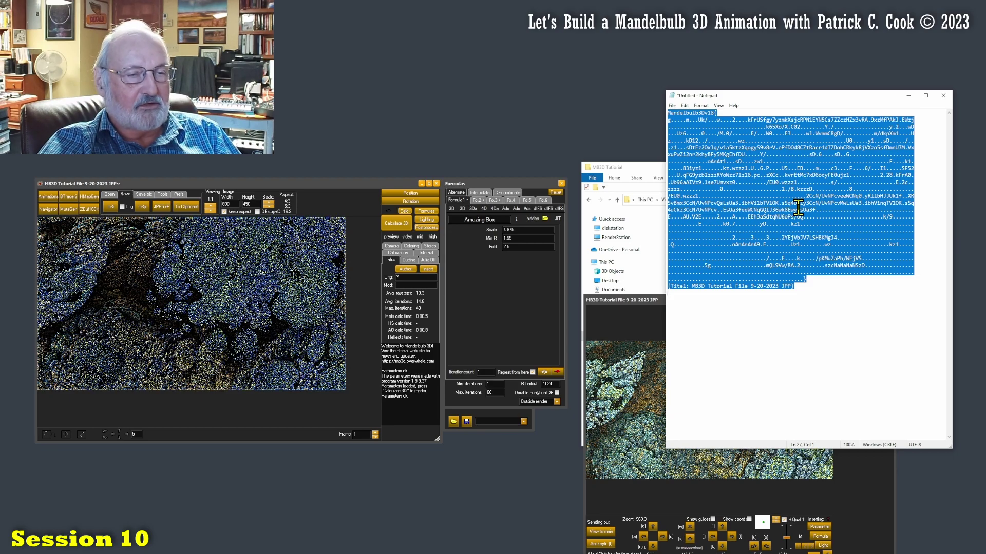
{"action": "left_click", "coordinate": [109, 194]}
{"action": "left_click", "coordinate": [177, 207]}
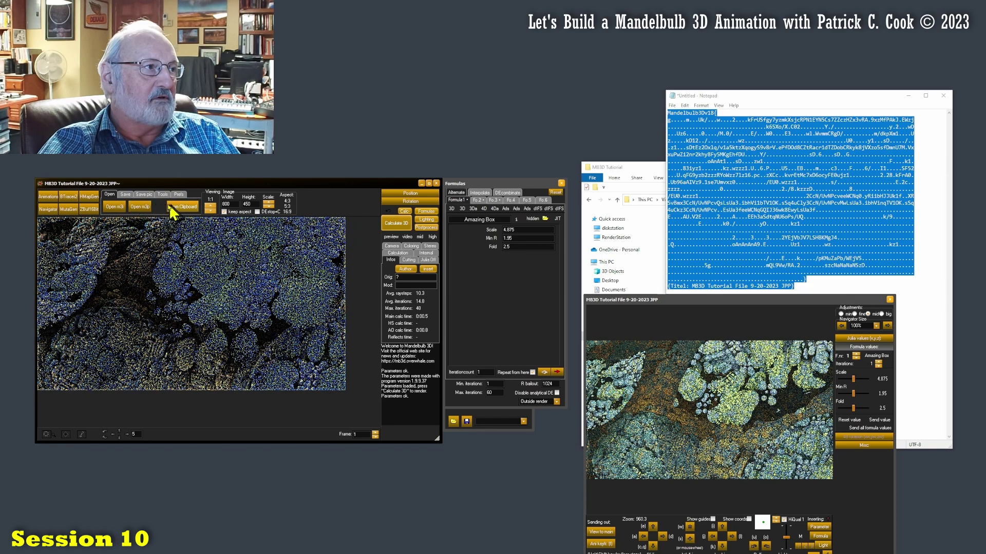
{"action": "left_click", "coordinate": [175, 208]}
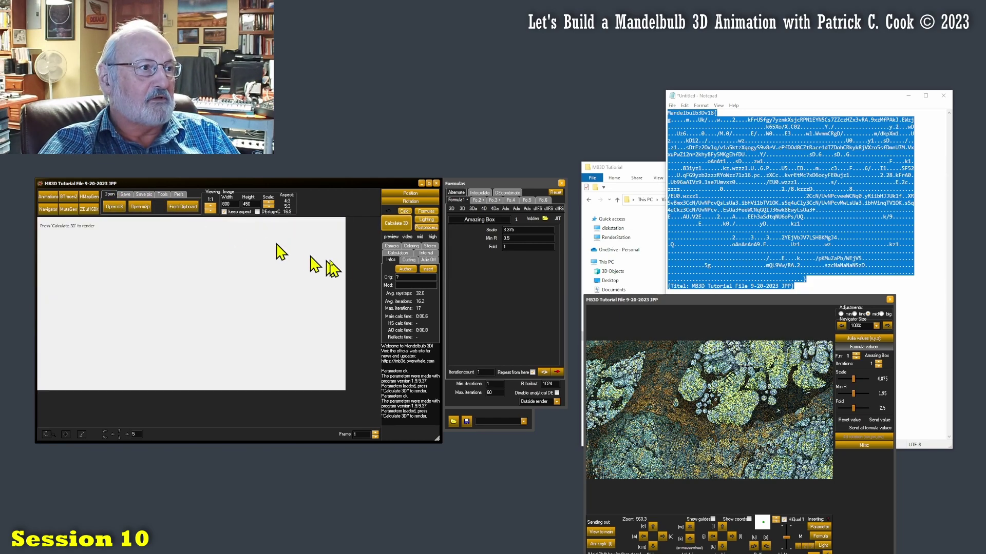
Render the restored Amazing Box fractal in 3D, insert its parameters into the Navigator and shift the Navigator window slightly
{"action": "left_click", "coordinate": [396, 223]}
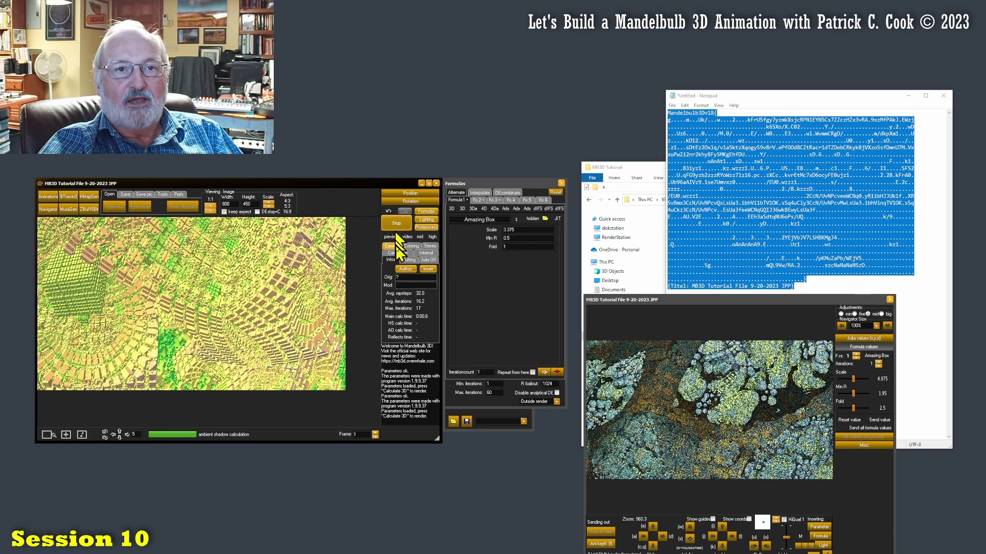
{"action": "left_click", "coordinate": [816, 529]}
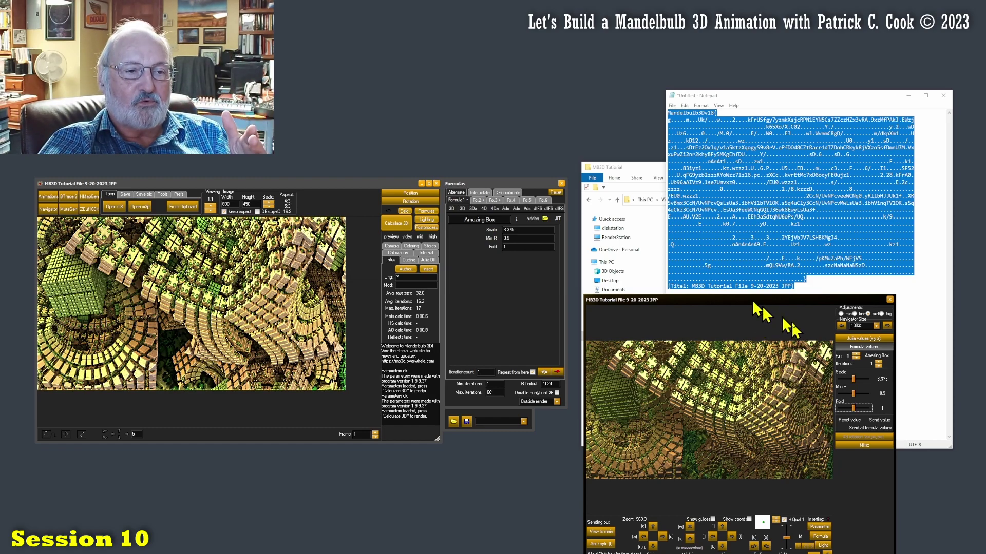
{"action": "left_click_drag", "start_coordinate": [785, 301], "coordinate": [770, 299]}
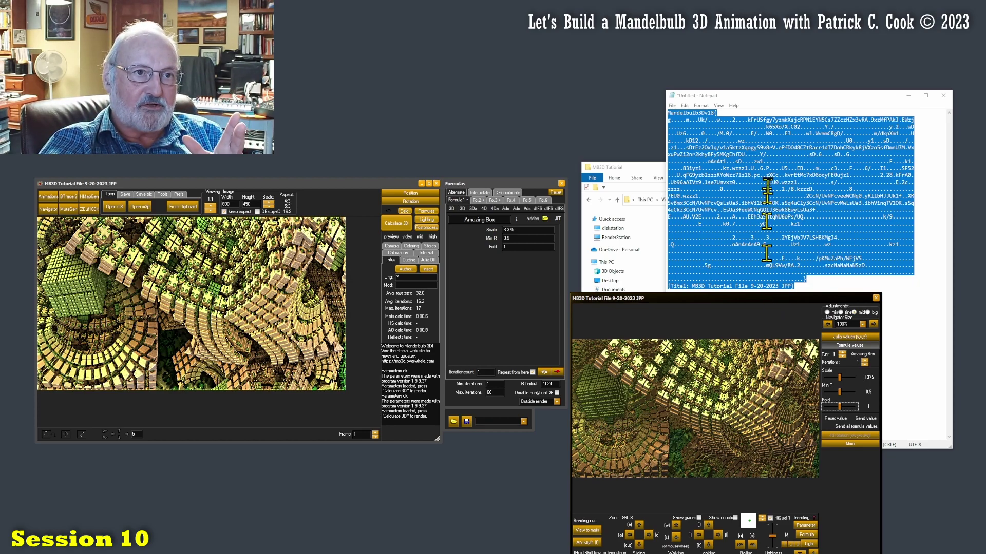
Bring Notepad forward, highlight the parameter block from its title line up to its first line, and clear the selection
{"action": "left_click", "coordinate": [810, 100]}
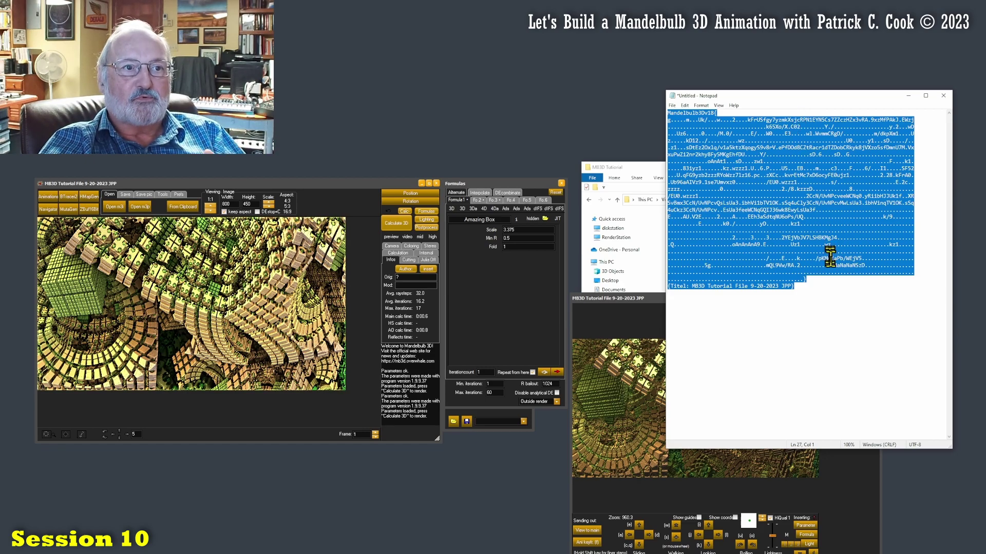
{"action": "left_click", "coordinate": [824, 301]}
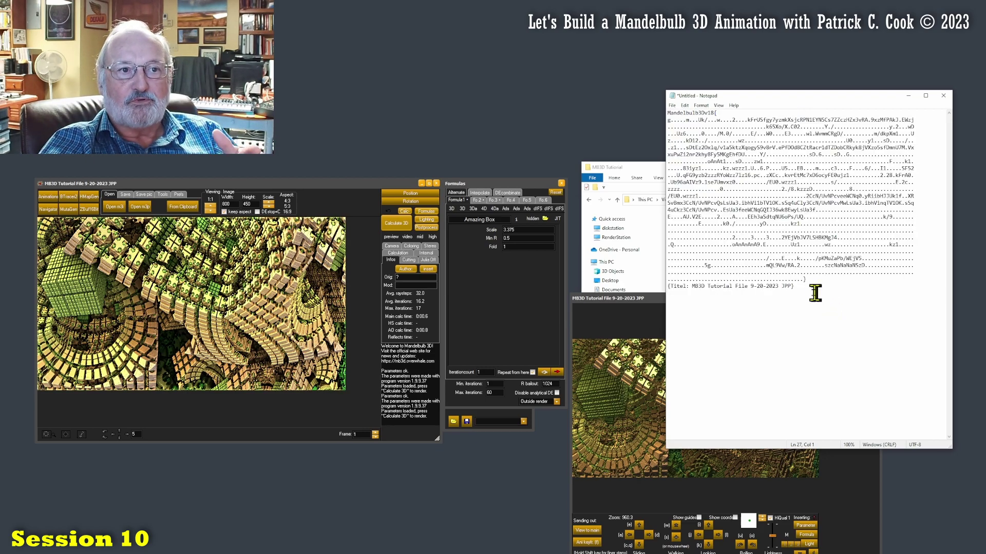
{"action": "left_click_drag", "start_coordinate": [816, 292], "coordinate": [551, 121]}
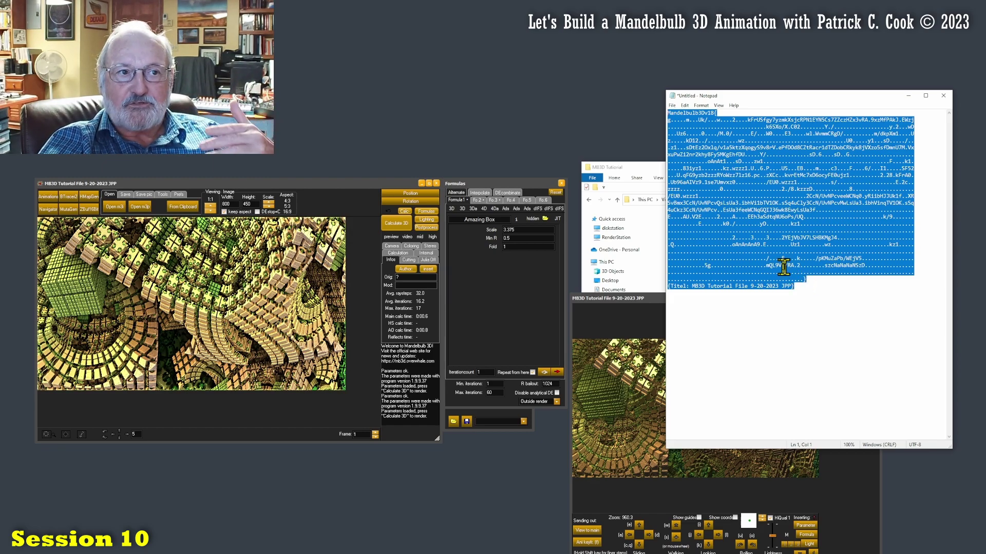
{"action": "left_click", "coordinate": [848, 290]}
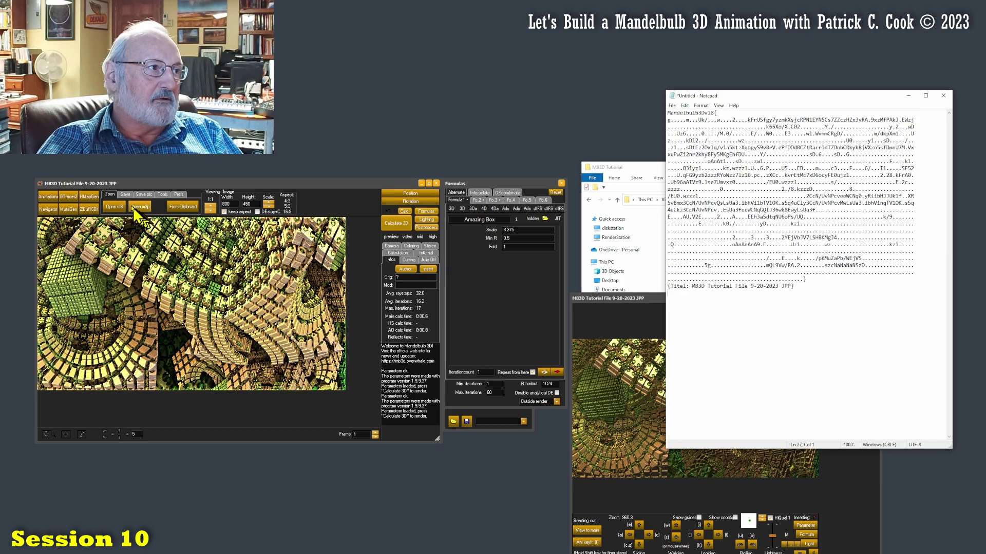
Copy the restored fractal's parameters to the clipboard, then highlight and deselect the full parameter block in Notepad
{"action": "left_click", "coordinate": [125, 194]}
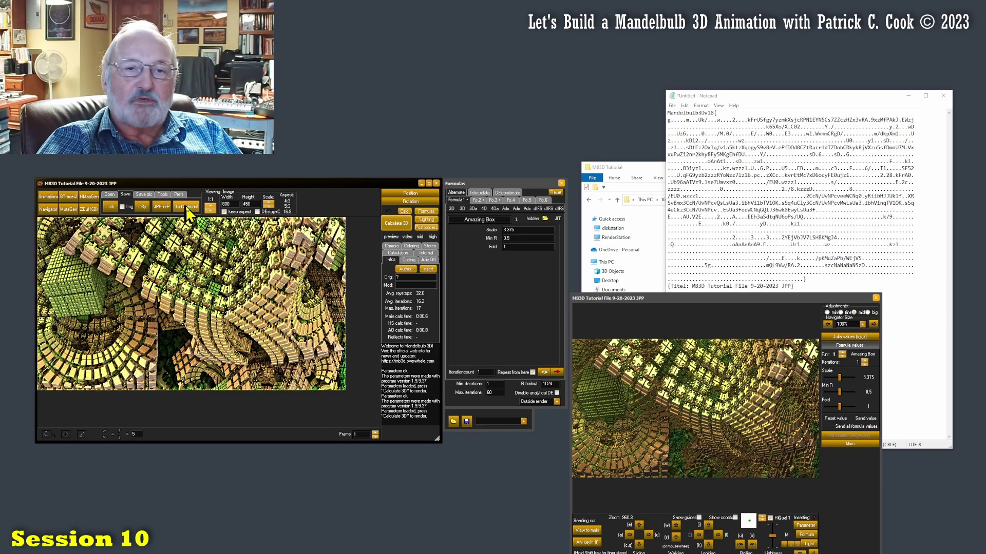
{"action": "left_click", "coordinate": [186, 207]}
{"action": "left_click", "coordinate": [841, 288]}
{"action": "left_click_drag", "start_coordinate": [842, 287], "coordinate": [528, 84]}
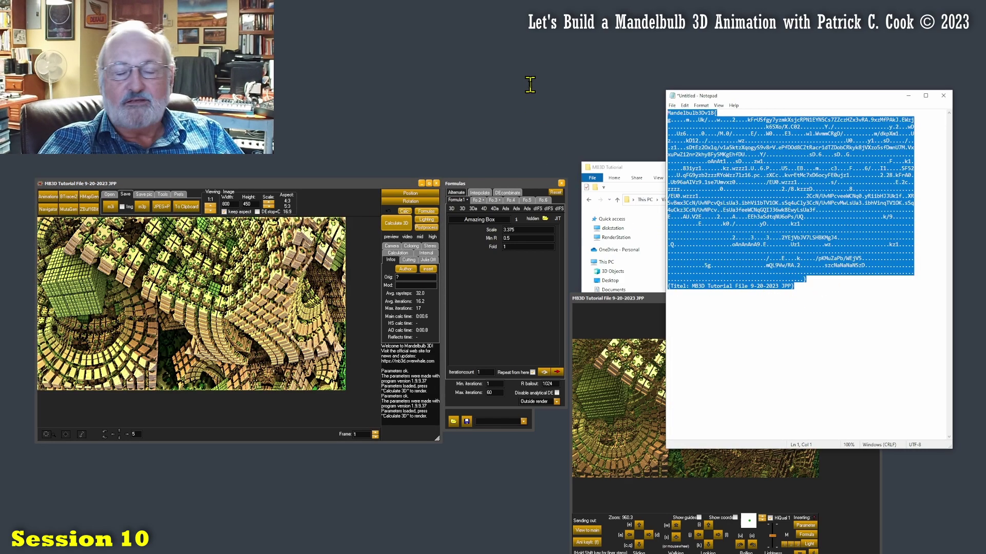
{"action": "left_click", "coordinate": [796, 278]}
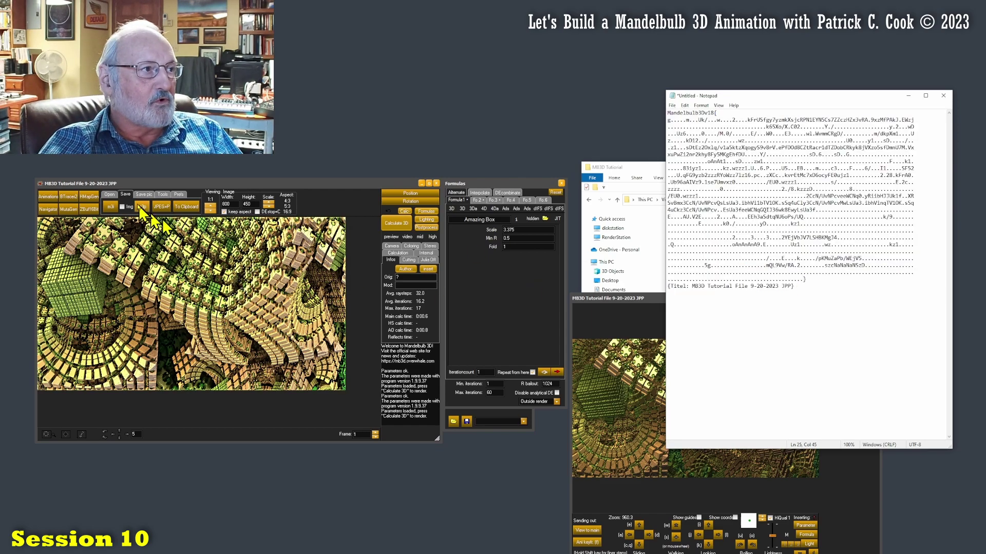
Show the main window's options for opening parameters and select the complete parameter text in Notepad, including its title line
{"action": "left_click", "coordinate": [107, 195]}
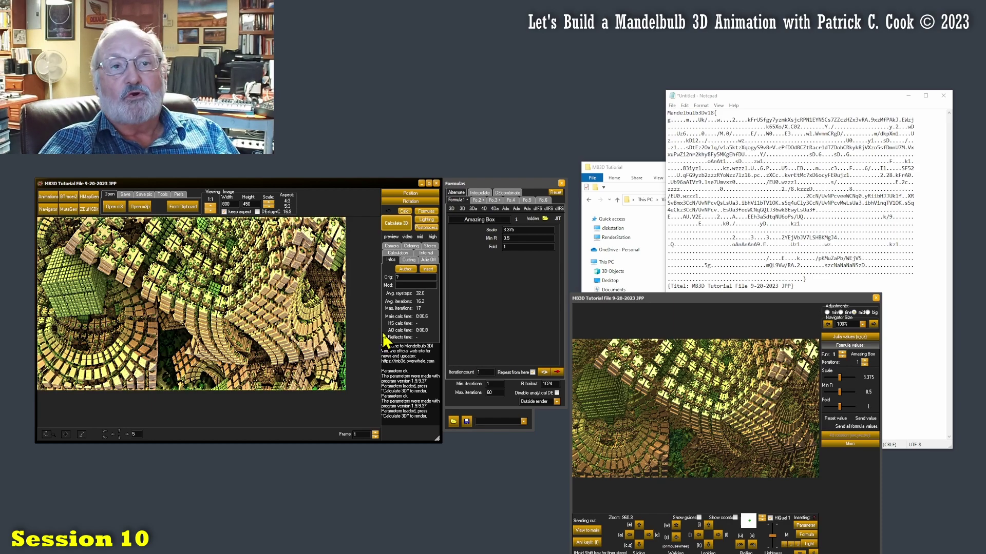
{"action": "left_click", "coordinate": [818, 247]}
{"action": "left_click_drag", "start_coordinate": [819, 293], "coordinate": [631, 113]}
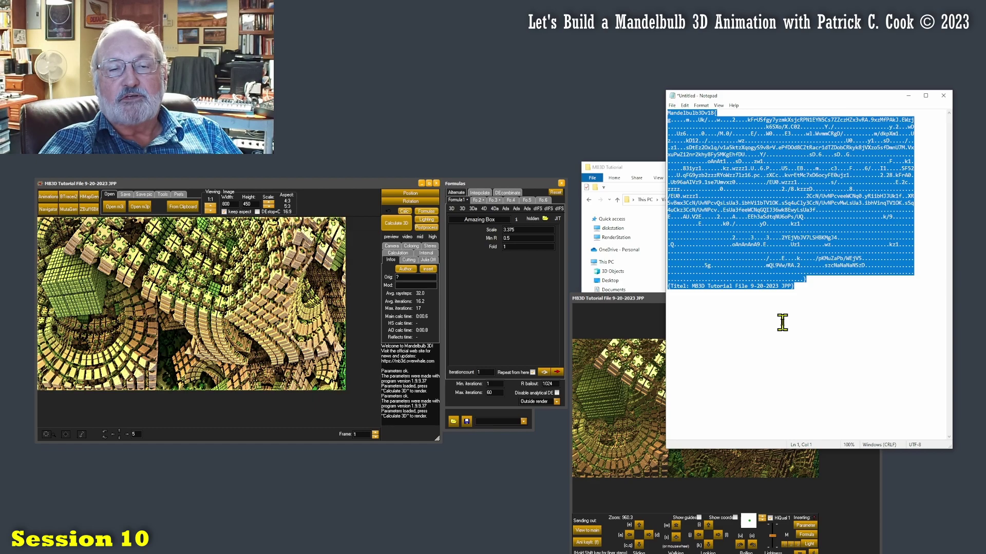